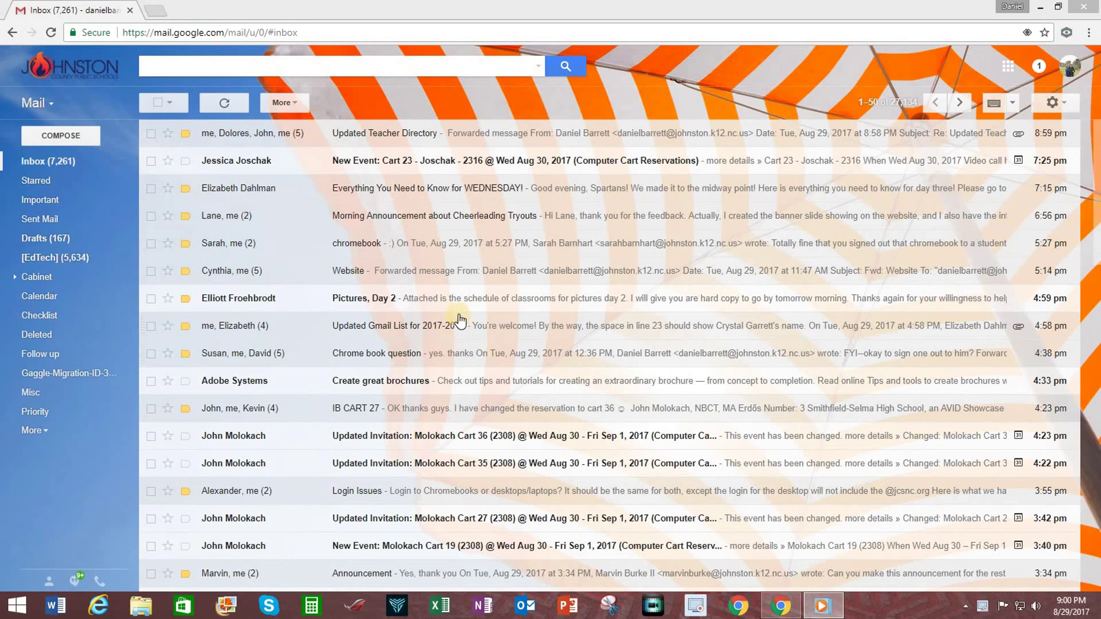
# Open the Updated Teacher Directory email and expand its full recipient details
pyautogui.click(382, 133)
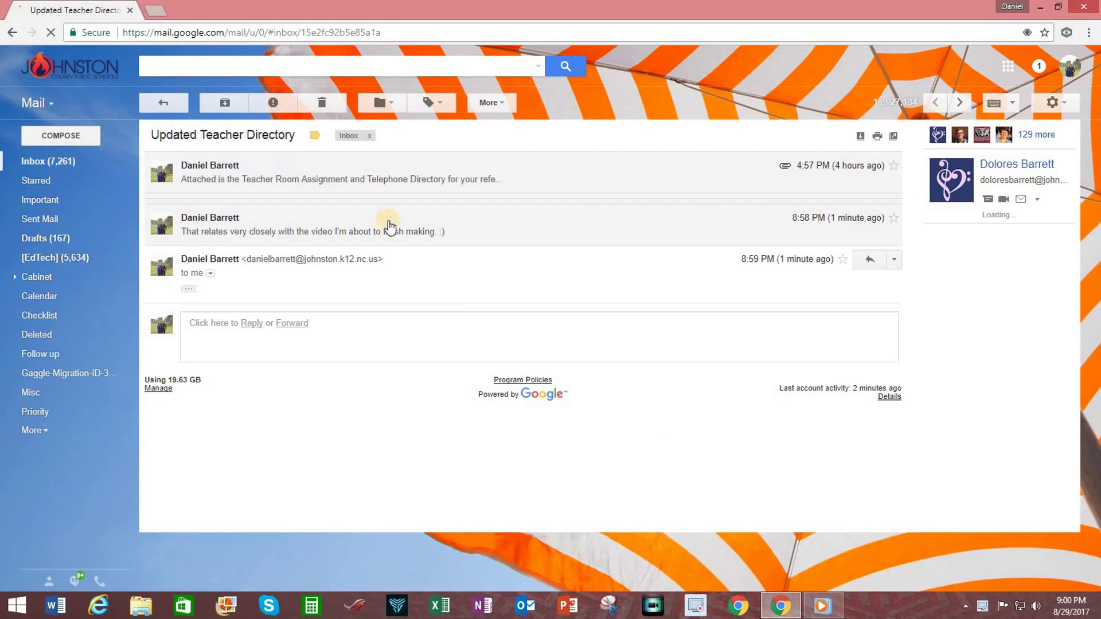
pyautogui.click(567, 161)
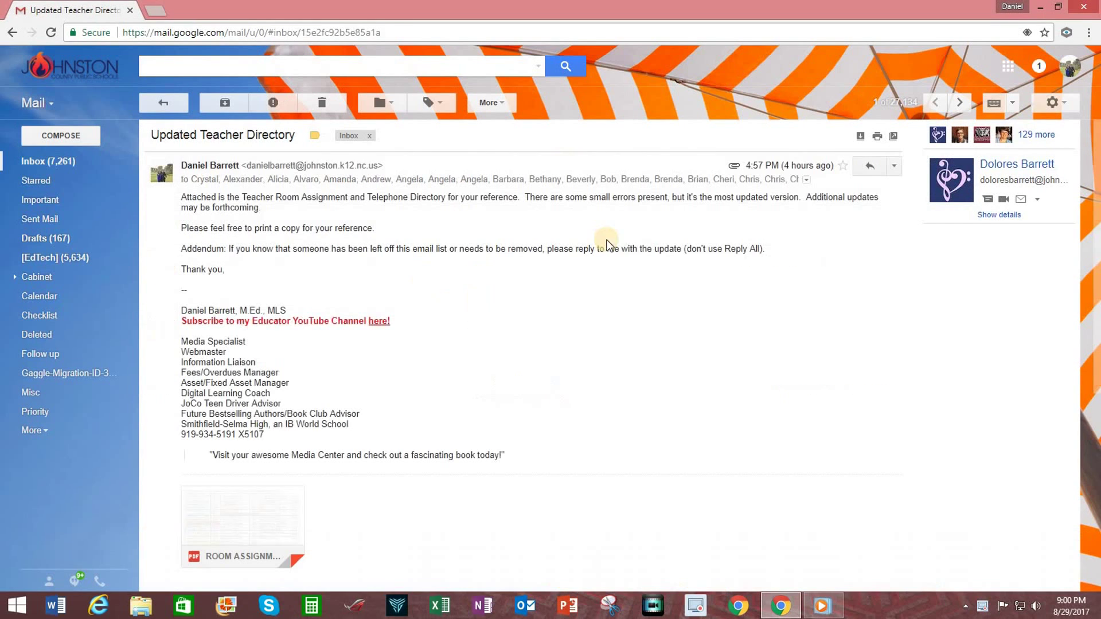
pyautogui.click(806, 180)
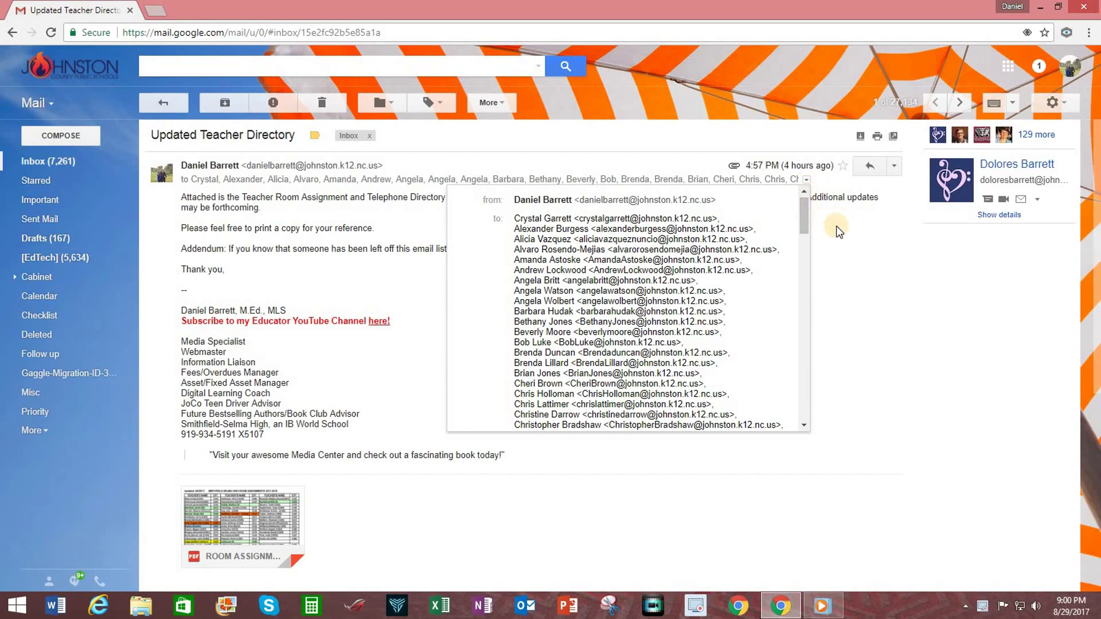
pyautogui.click(405, 267)
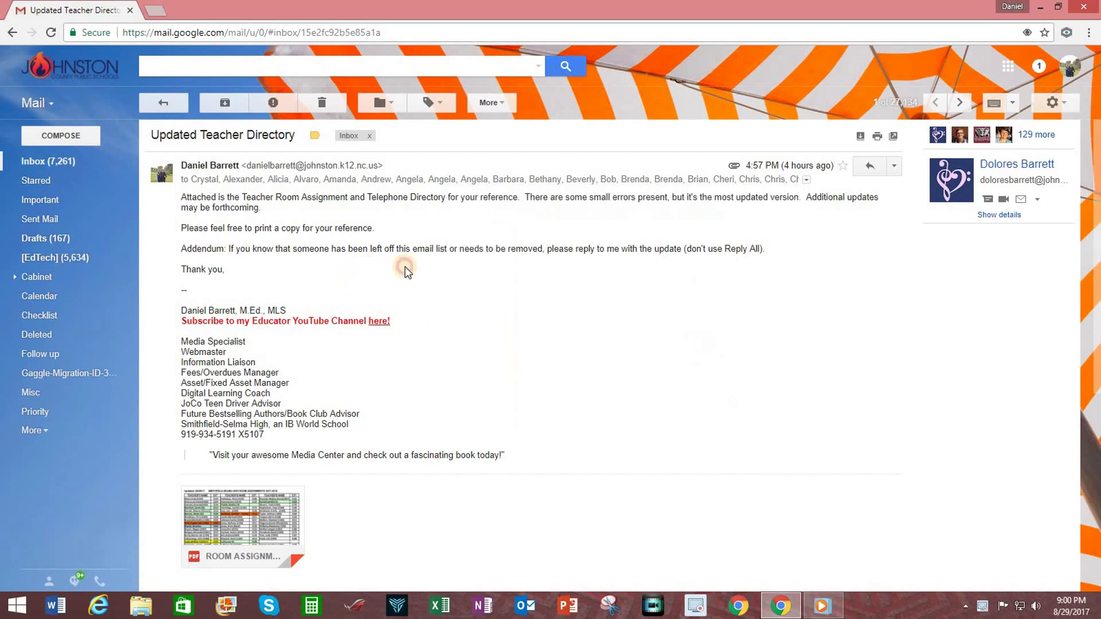
# Select every address in the To list and copy them
pyautogui.click(806, 179)
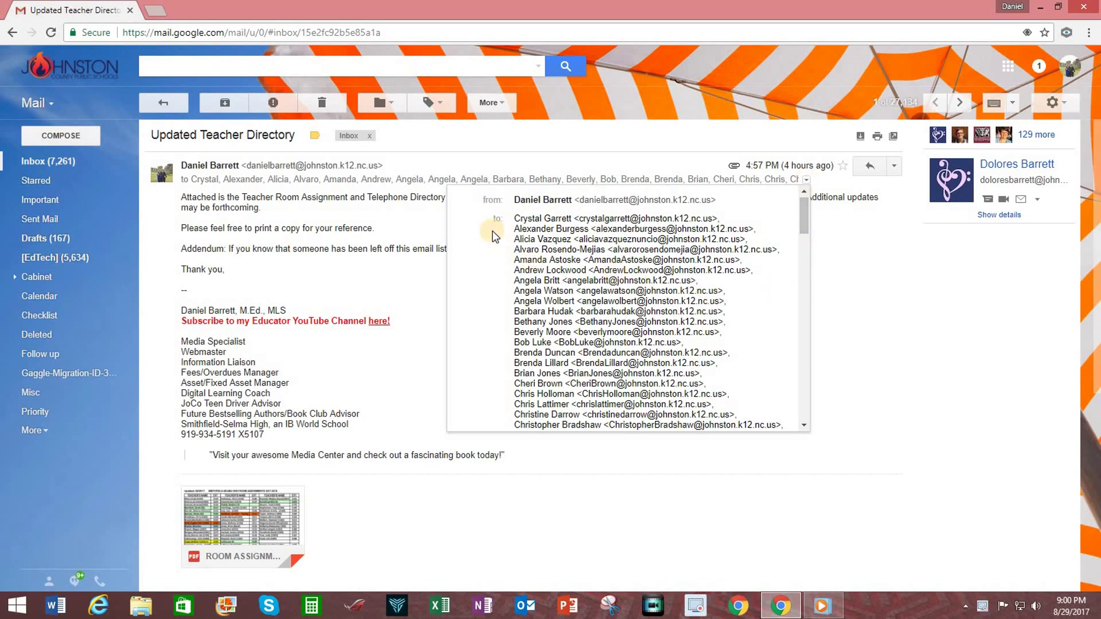
pyautogui.moveTo(514, 219); pyautogui.dragTo(601, 244)
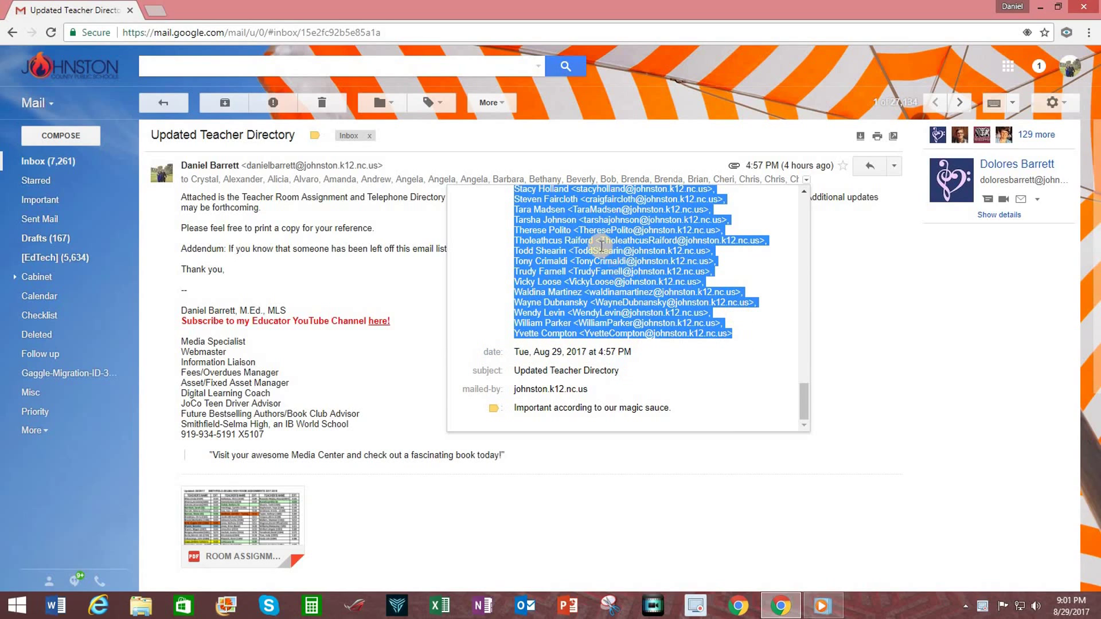
pyautogui.rightClick(601, 245)
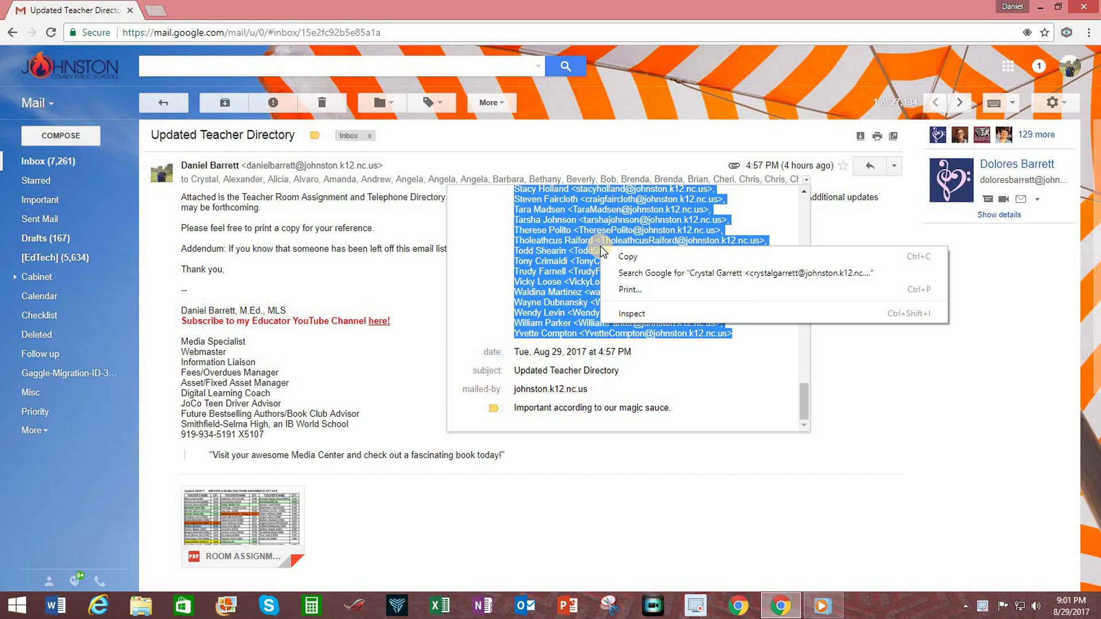
pyautogui.click(633, 257)
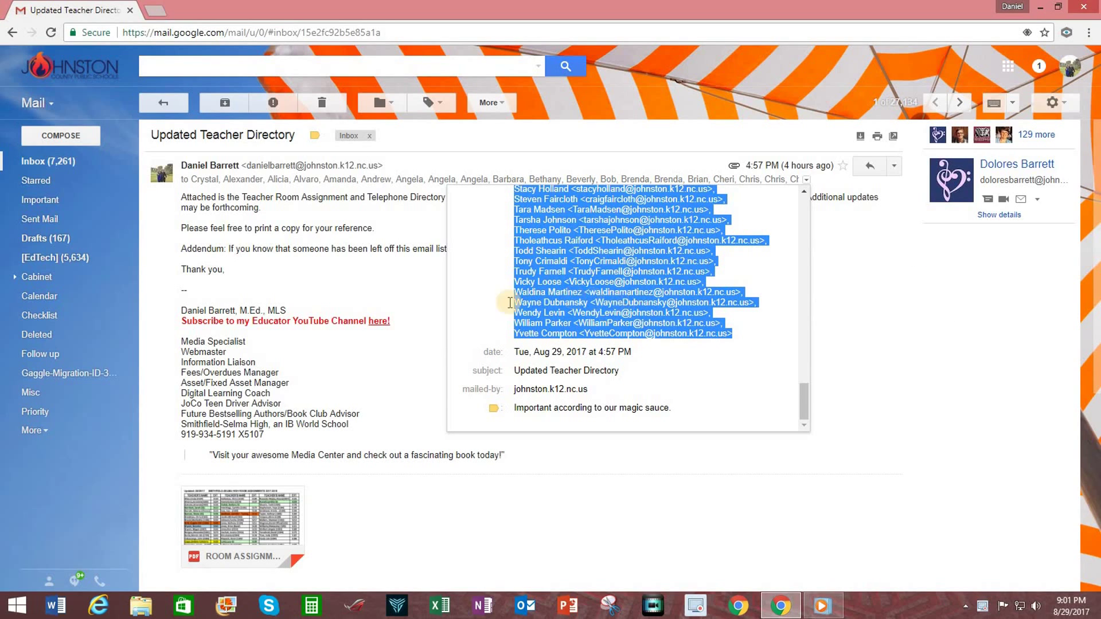
pyautogui.click(418, 279)
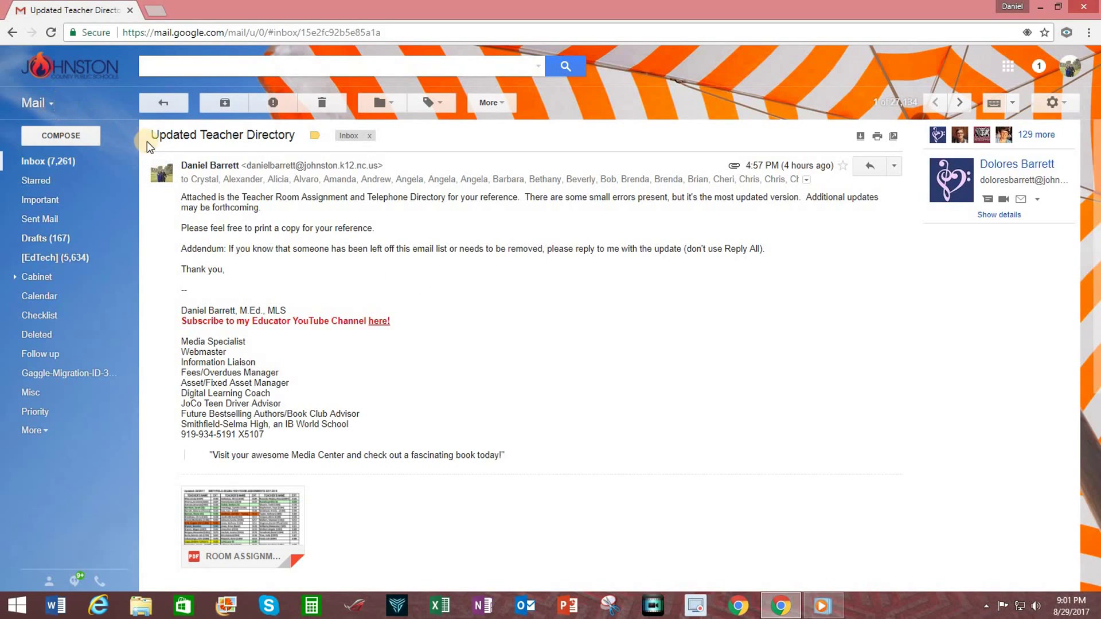
# Switch to Contacts and create a group named 'Full Teacher List 2017-2018'
pyautogui.click(53, 105)
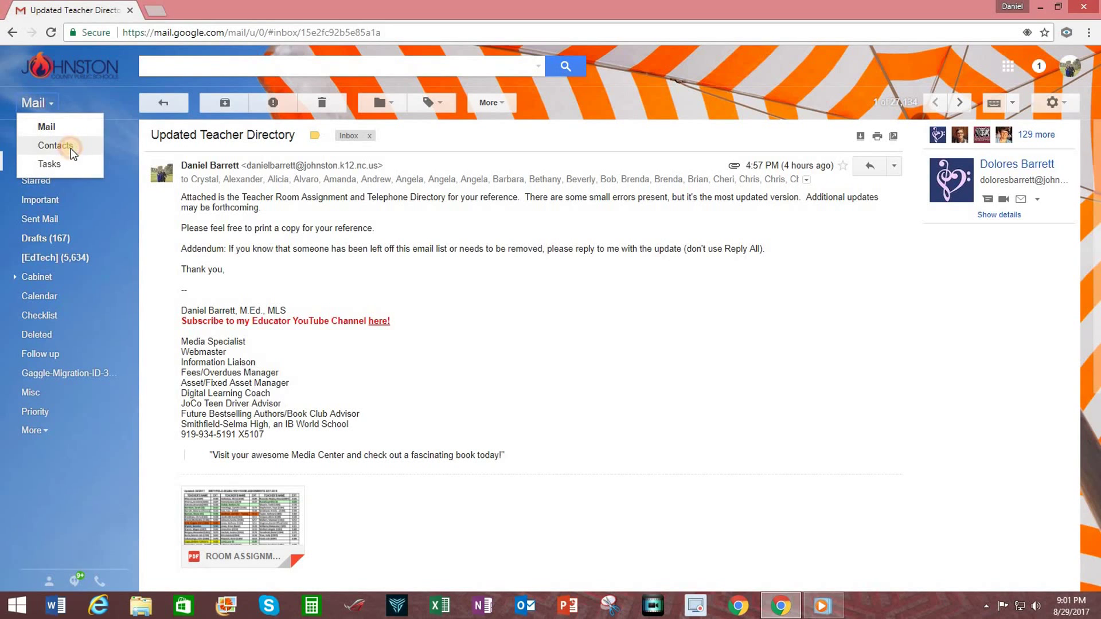
pyautogui.click(591, 280)
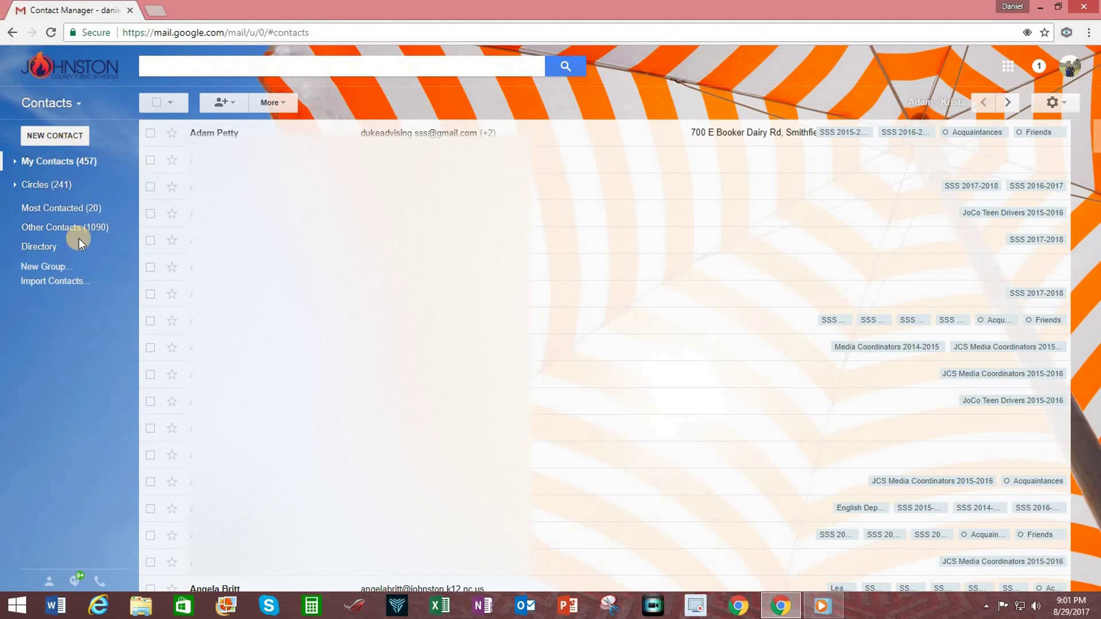
pyautogui.click(59, 267)
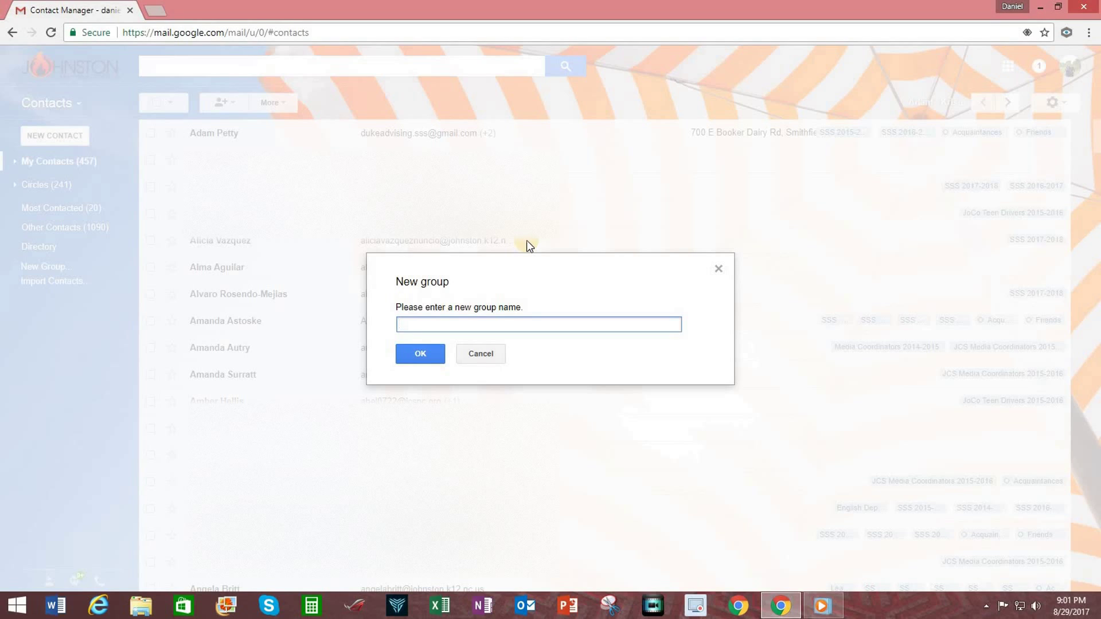
pyautogui.write('Full Teacher List 2017-2018')
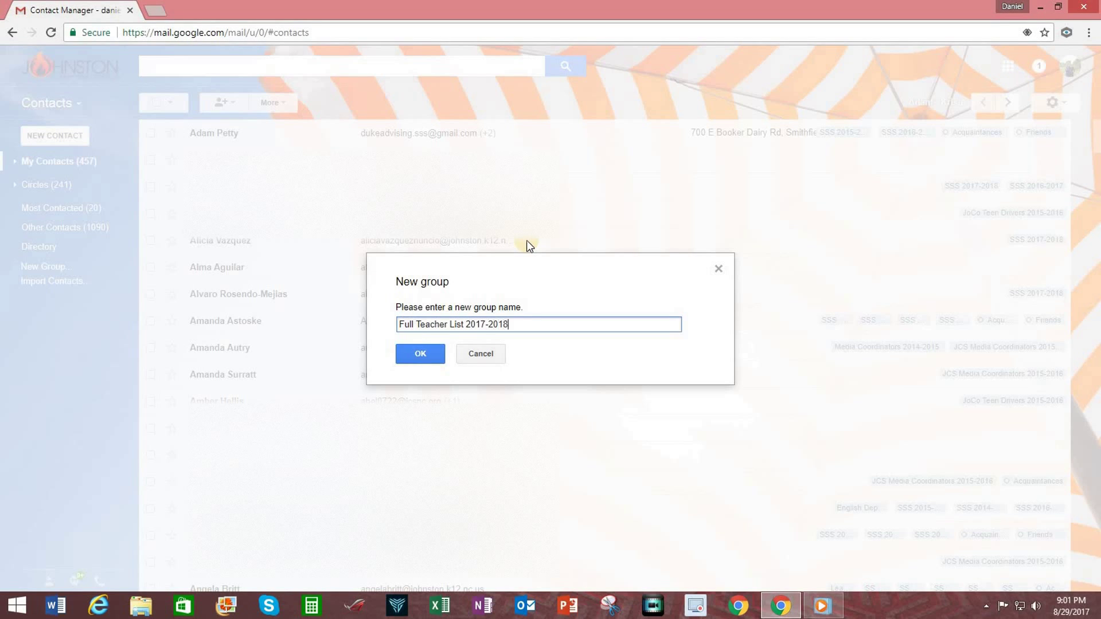
pyautogui.click(418, 353)
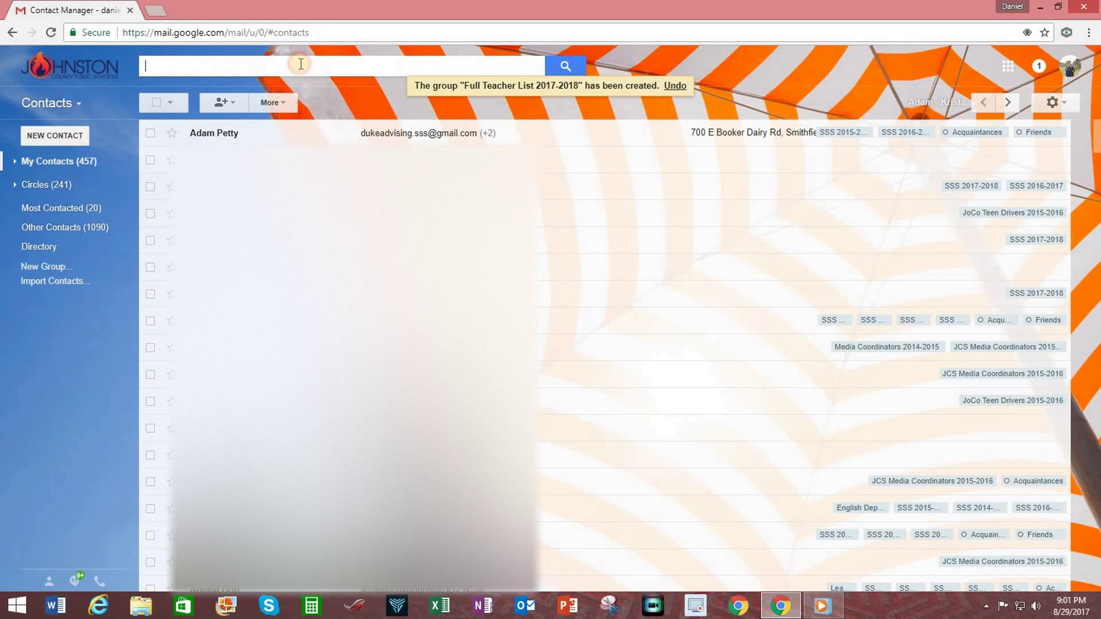
# Search contacts for 'full' and open the Full Teacher List 2017-2018 group
pyautogui.write('full')
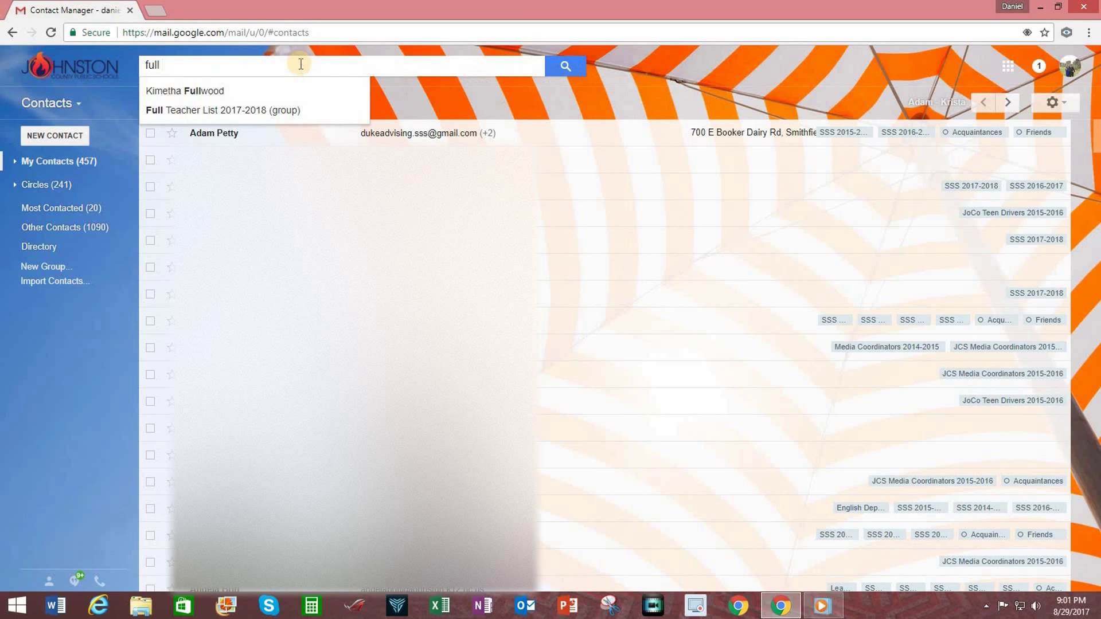
pyautogui.click(239, 111)
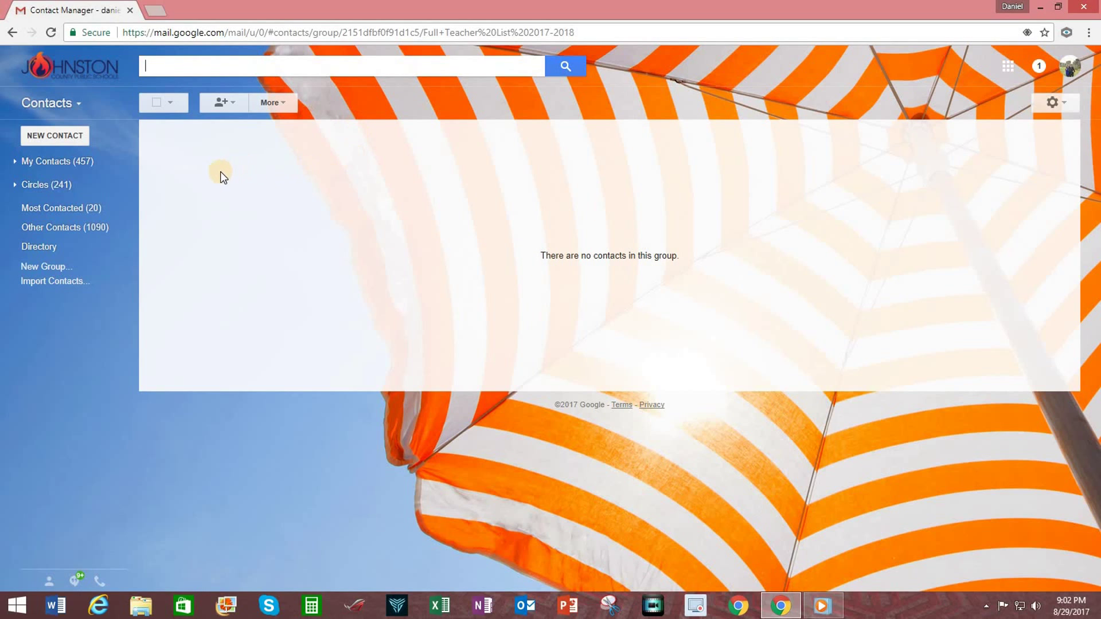
# Paste the copied recipient addresses into the group, adding all 134 teachers
pyautogui.click(237, 106)
pyautogui.click(224, 129)
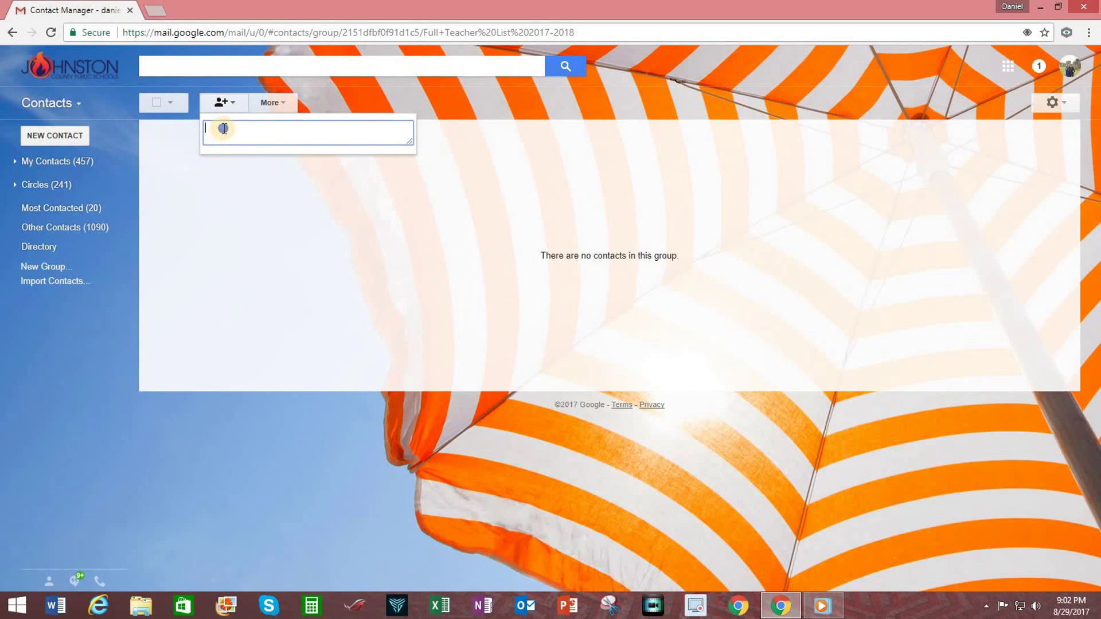
pyautogui.rightClick(223, 129)
pyautogui.click(264, 208)
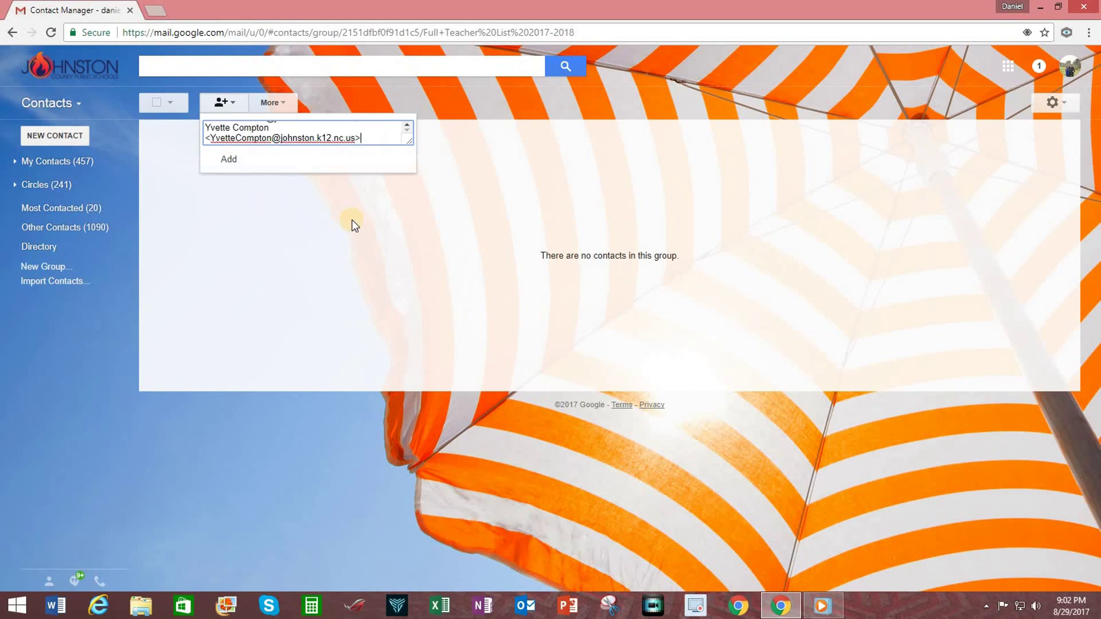
pyautogui.click(229, 167)
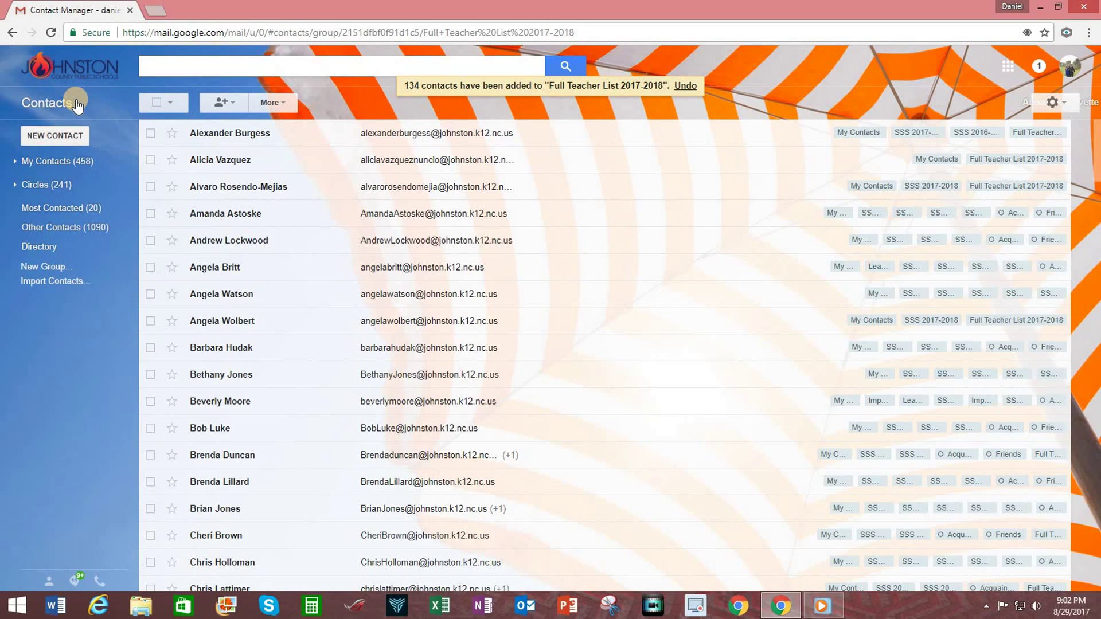
pyautogui.click(77, 105)
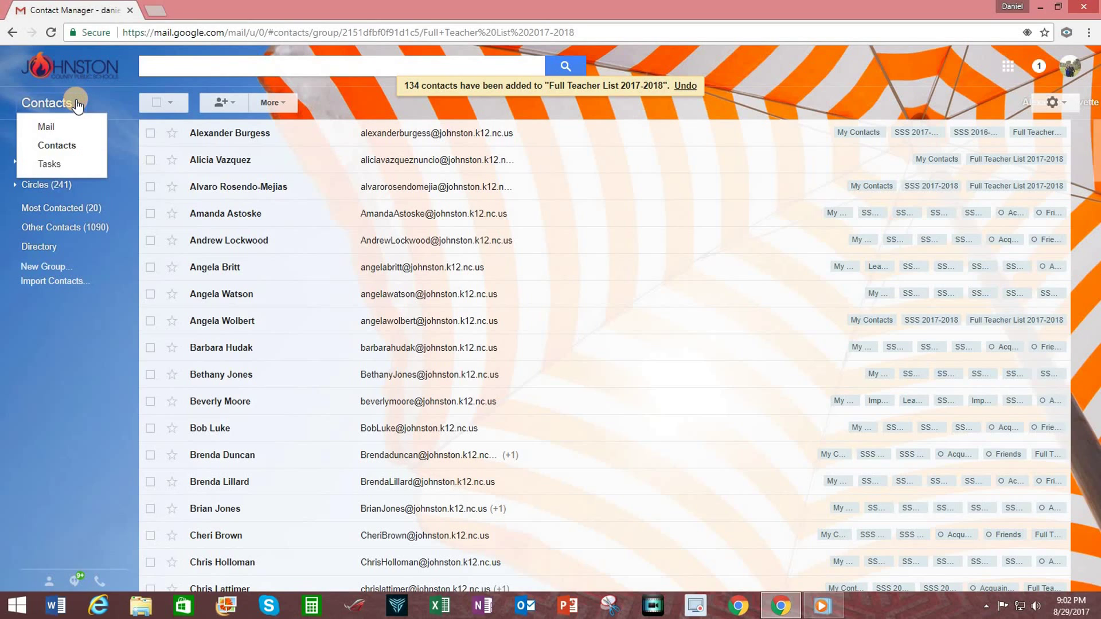
# Draft a test email to the Full Teacher List 2017-2018 group, then discard it
pyautogui.click(48, 132)
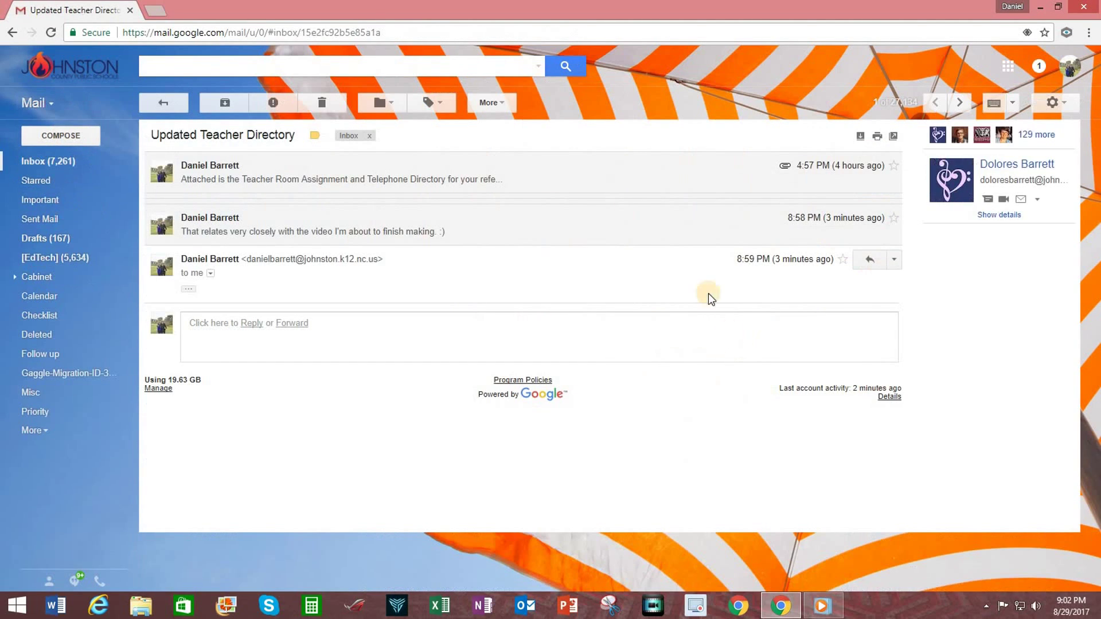
pyautogui.click(77, 140)
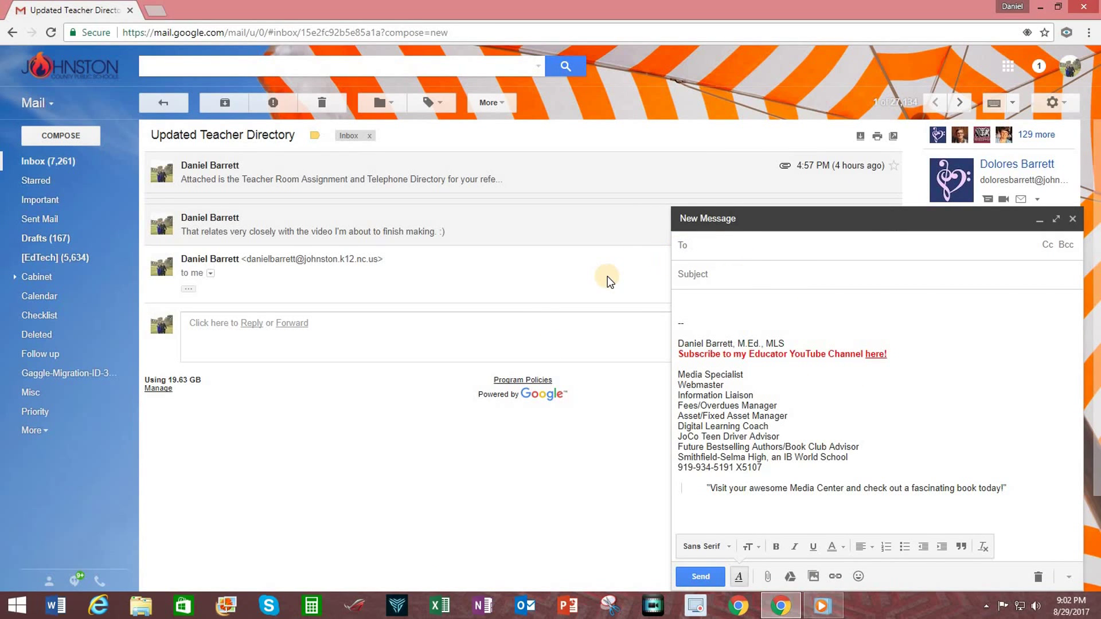
pyautogui.write('fu')
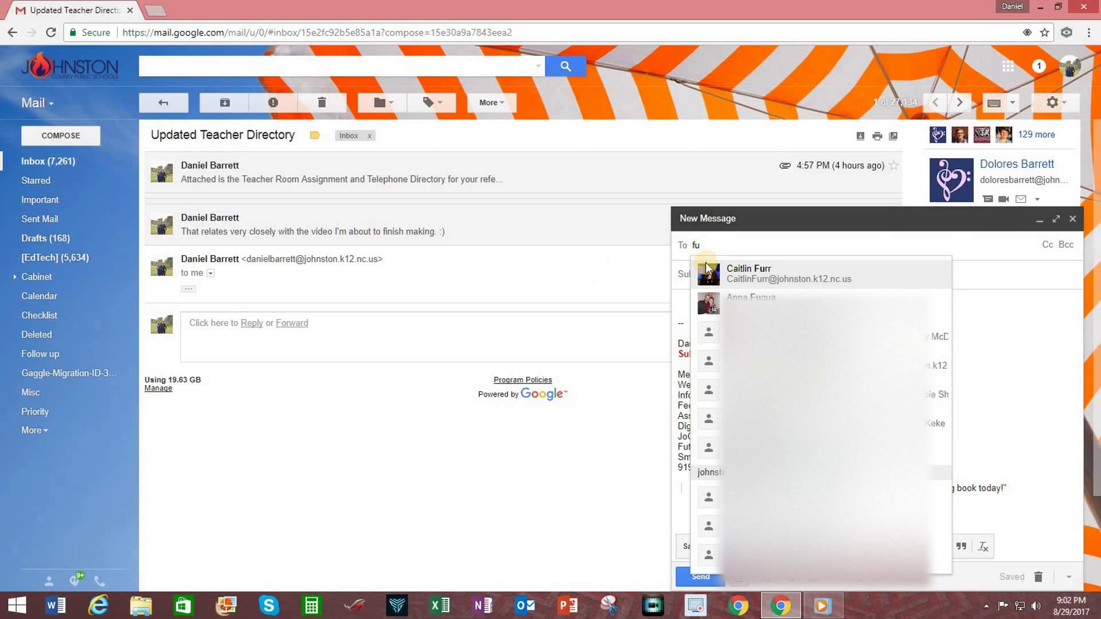
pyautogui.write('ll')
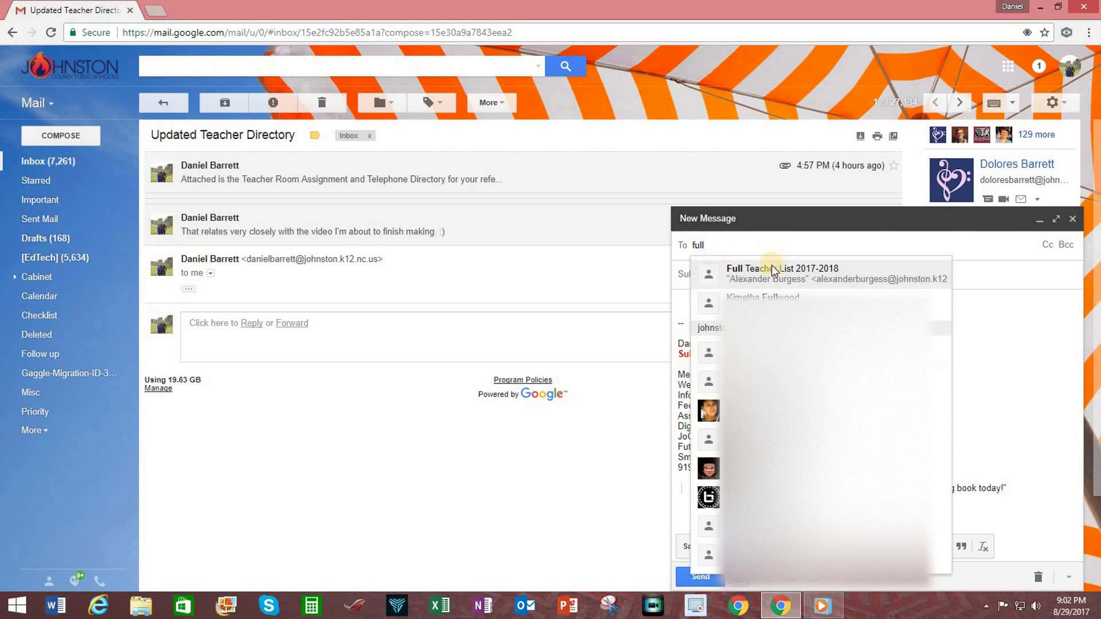
pyautogui.click(773, 275)
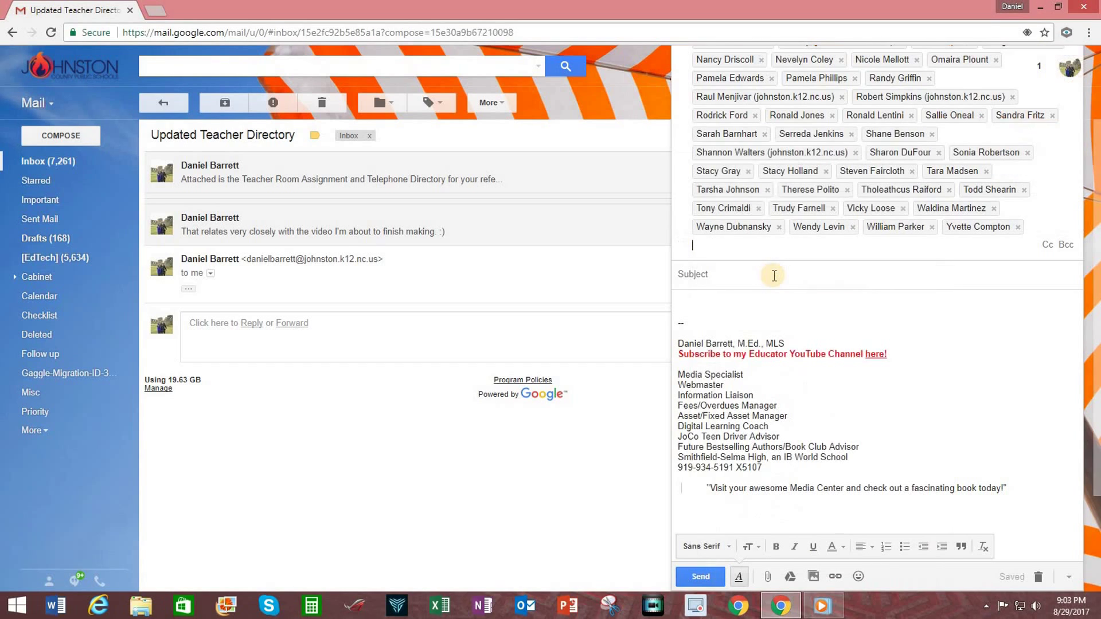
pyautogui.click(814, 281)
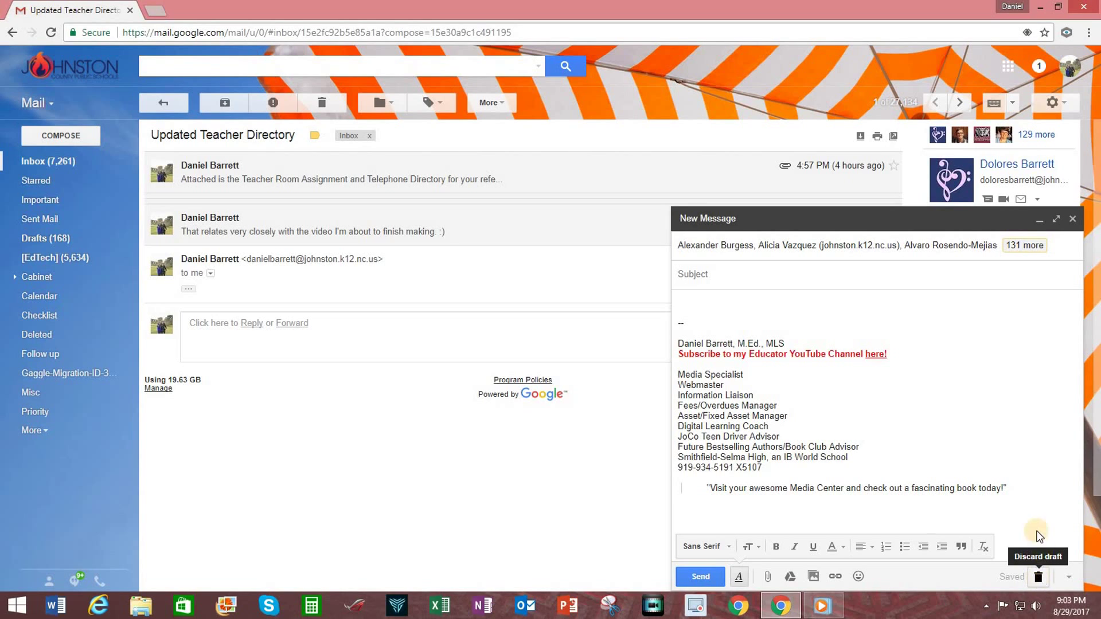
pyautogui.click(1038, 576)
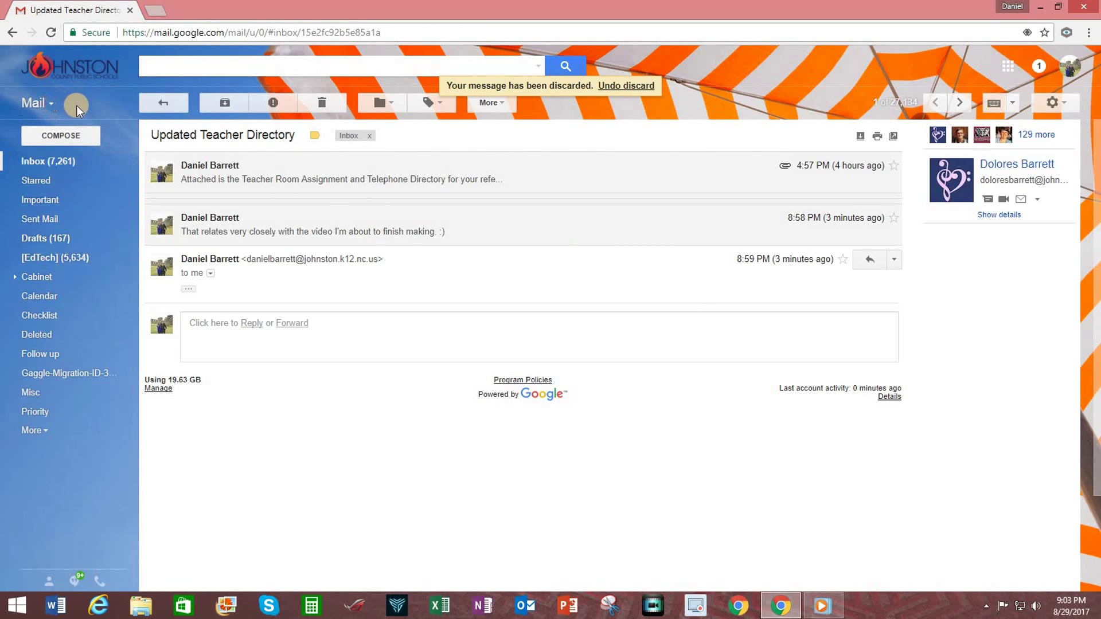
# Switch from Mail to Contacts to view the sample contact A Example
pyautogui.click(48, 105)
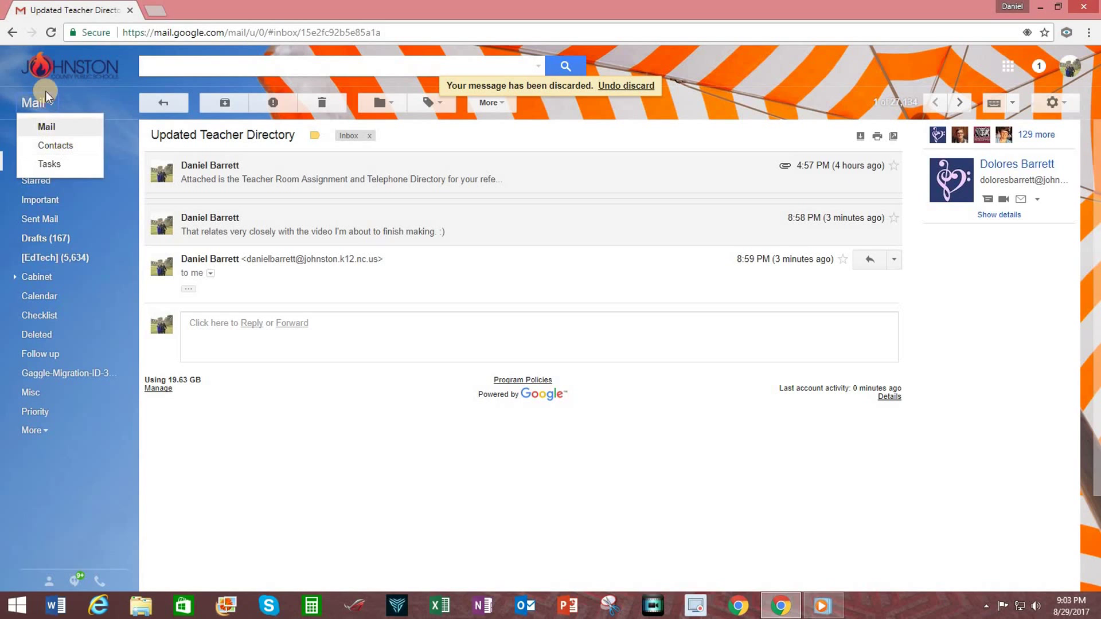
pyautogui.click(57, 147)
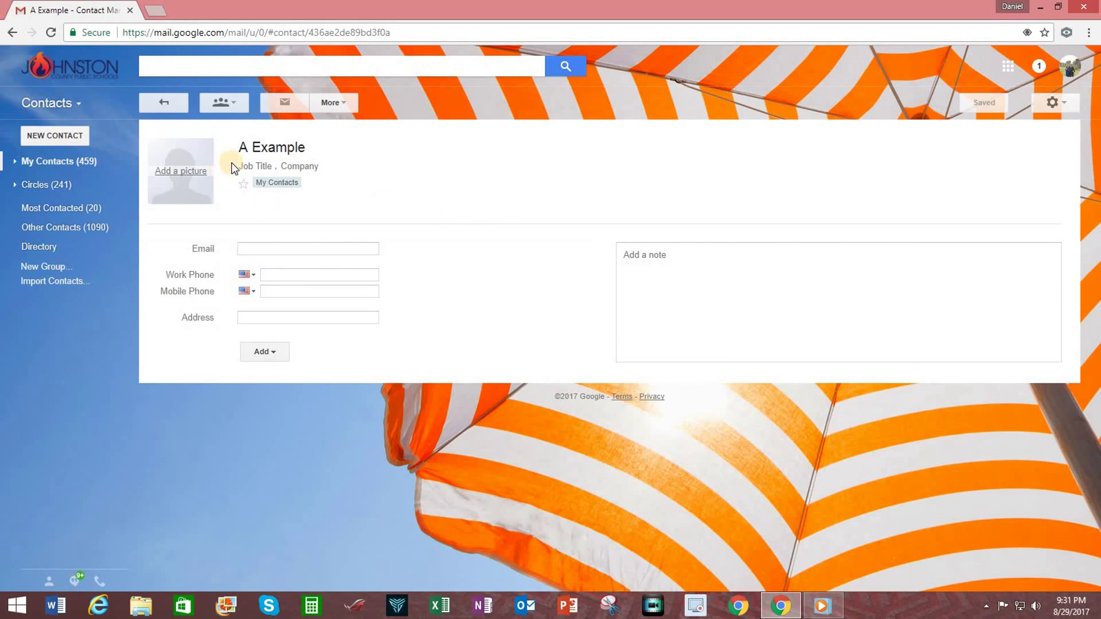
# Rename the contact from 'A Example' to 'An Example'
pyautogui.click(245, 148)
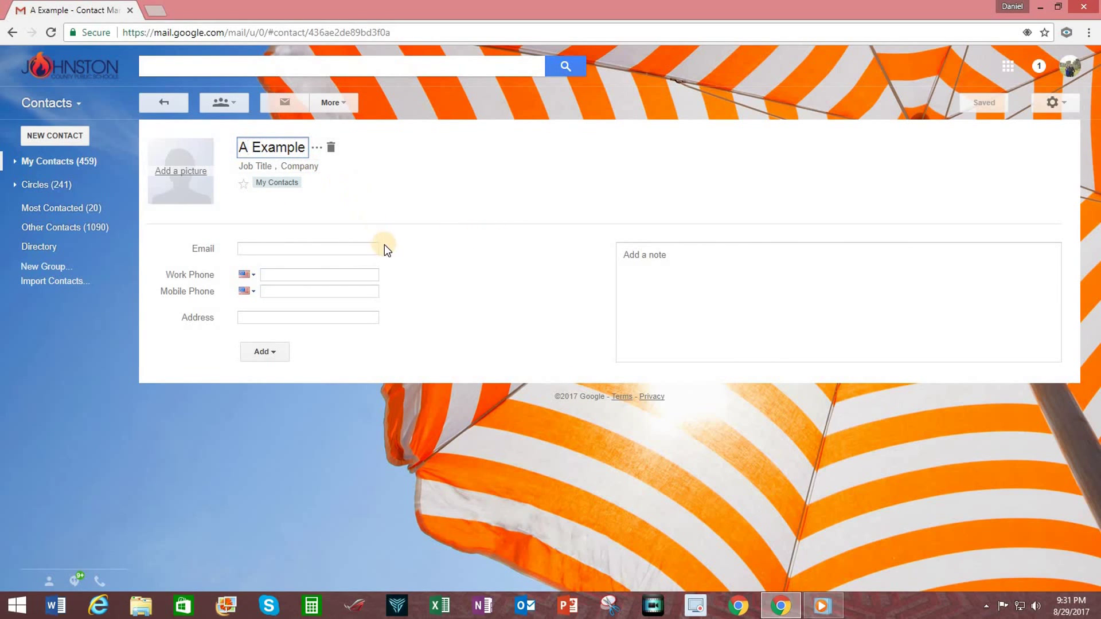
pyautogui.click(418, 181)
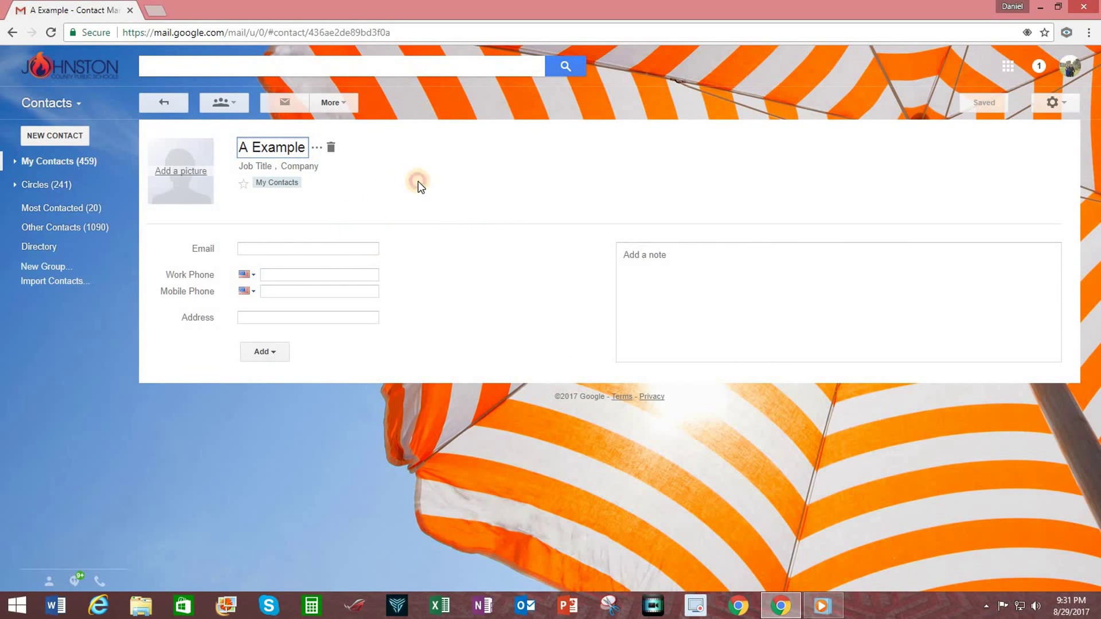
pyautogui.click(244, 147)
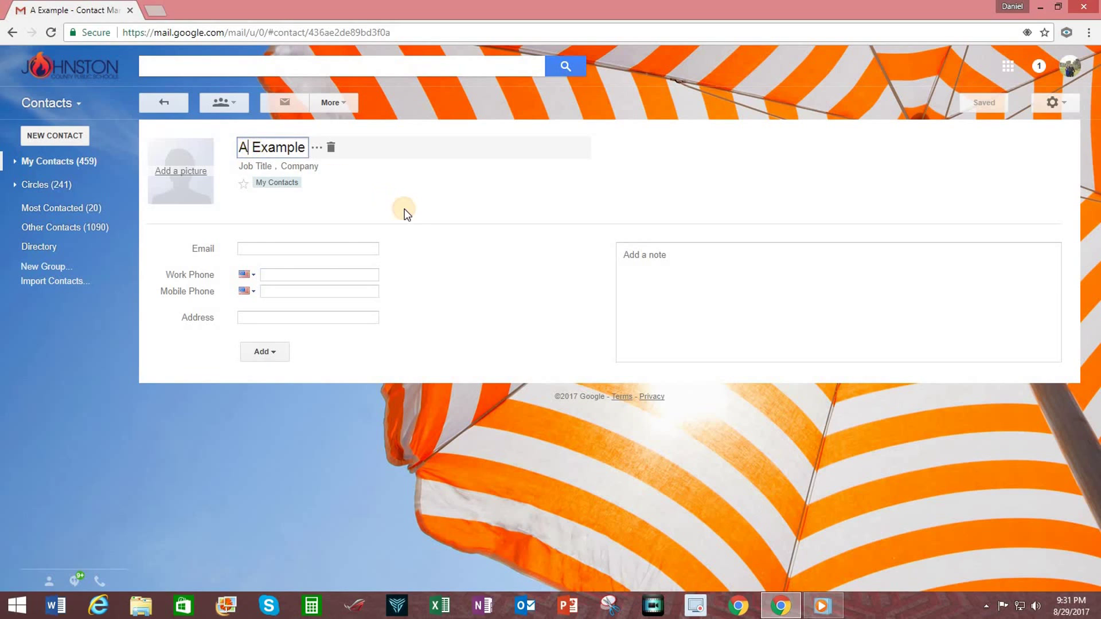
pyautogui.write('n')
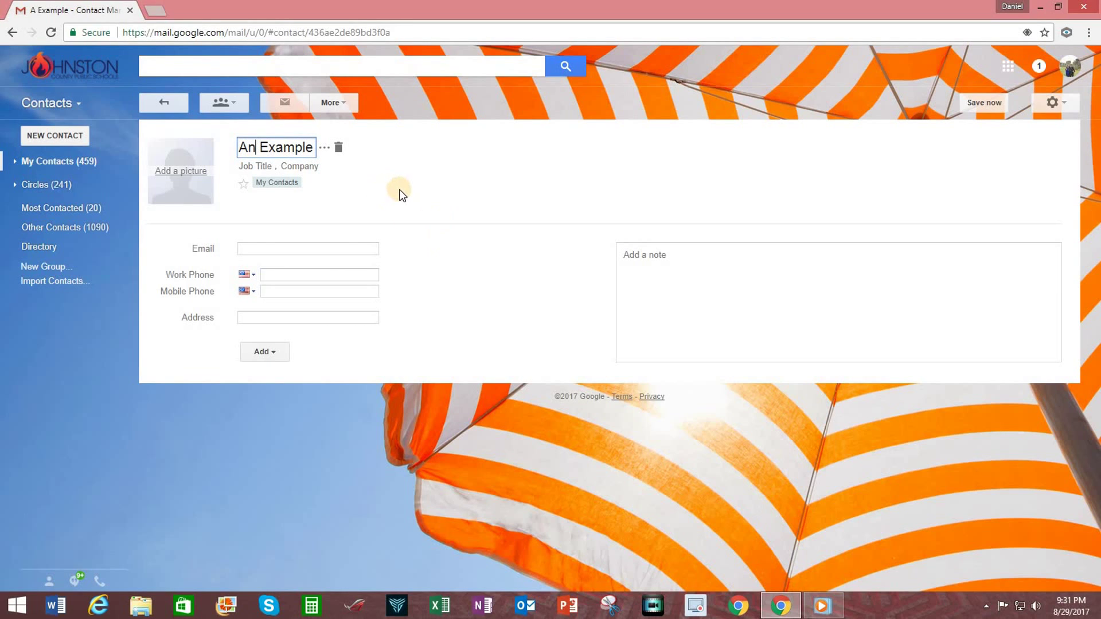
pyautogui.click(404, 190)
# Add the note 'Contact's birthday is June 7th' to the contact
pyautogui.click(694, 267)
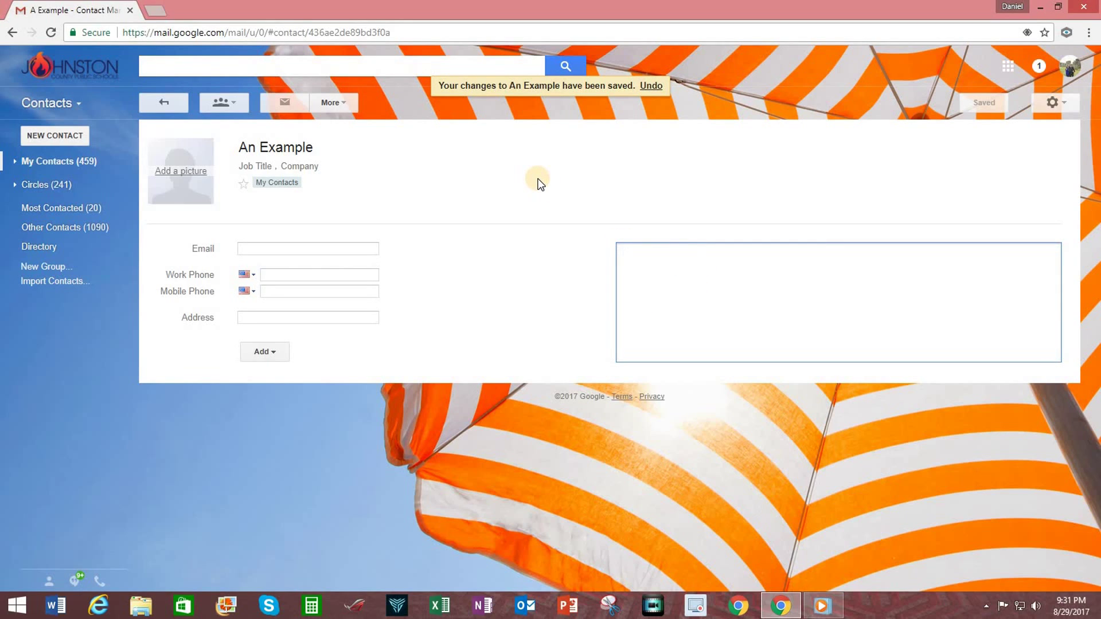
pyautogui.write("Contact's birthday is June 7th")
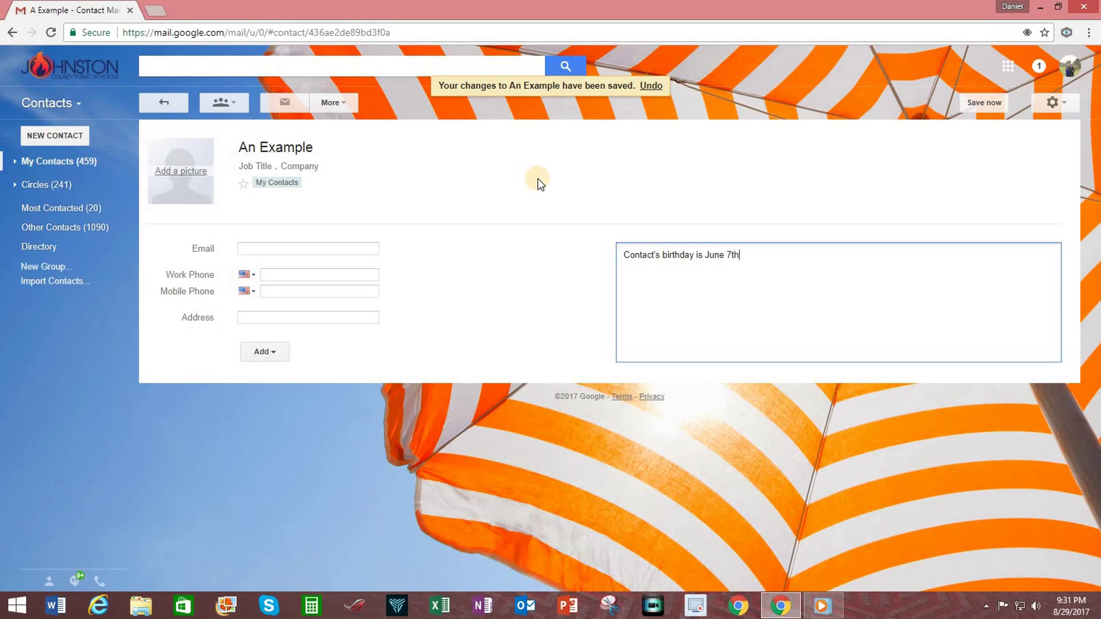
pyautogui.click(536, 264)
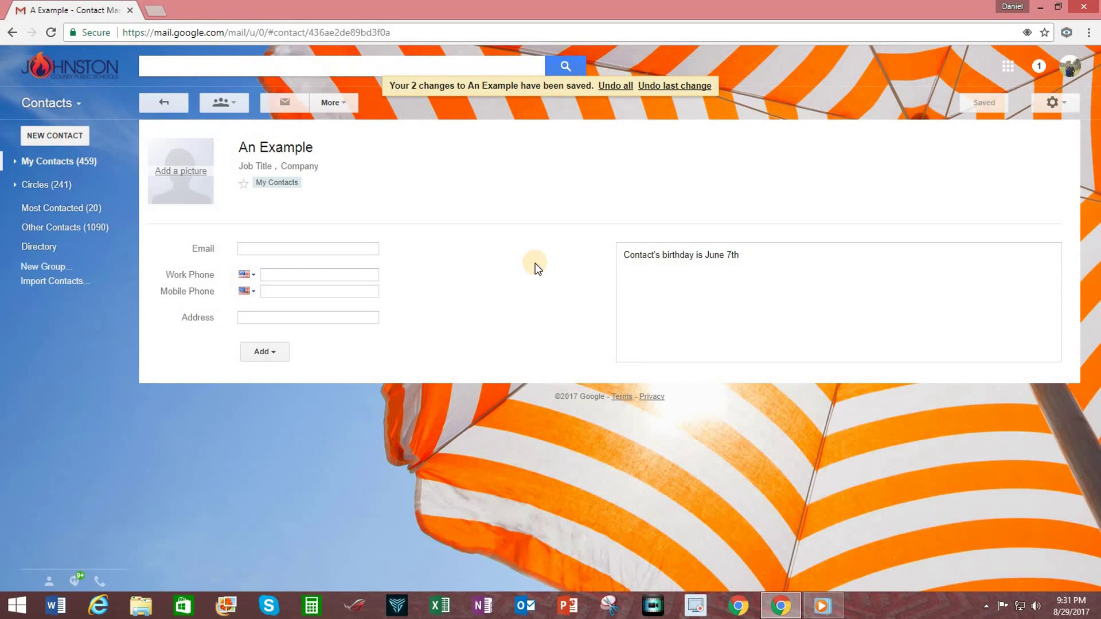
# Give the contact a sample Gmail e-mail address
pyautogui.click(275, 318)
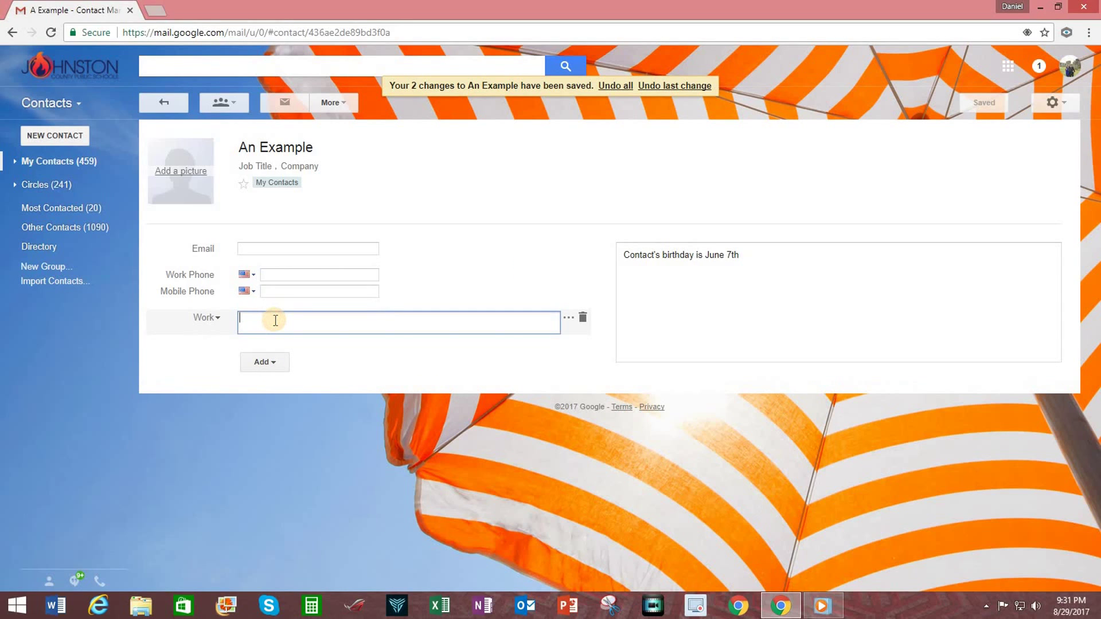
pyautogui.click(499, 265)
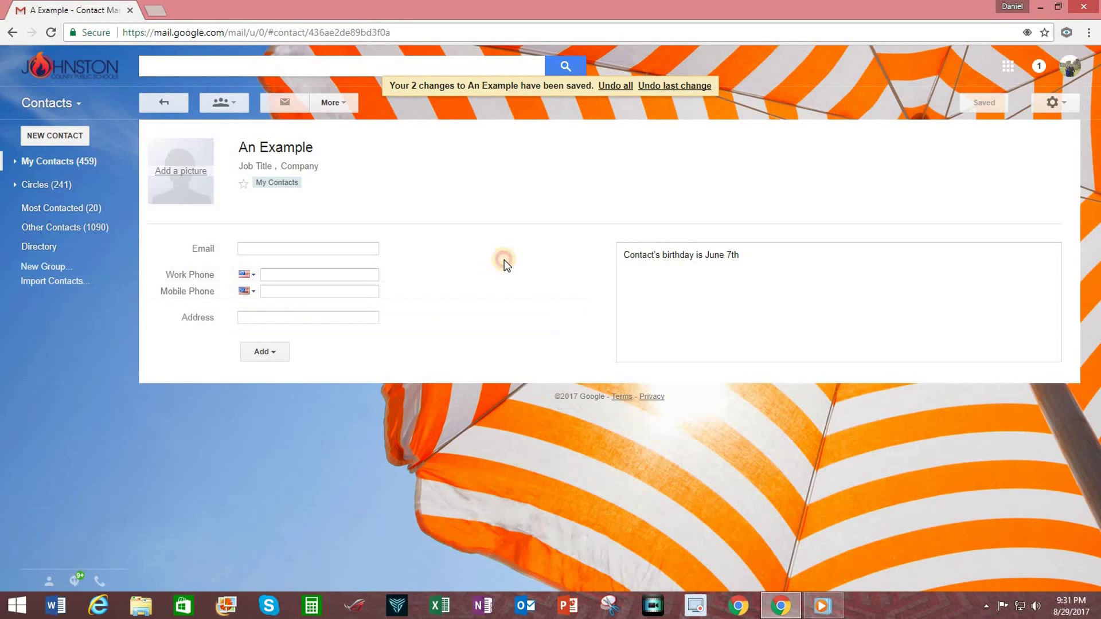
pyautogui.click(275, 249)
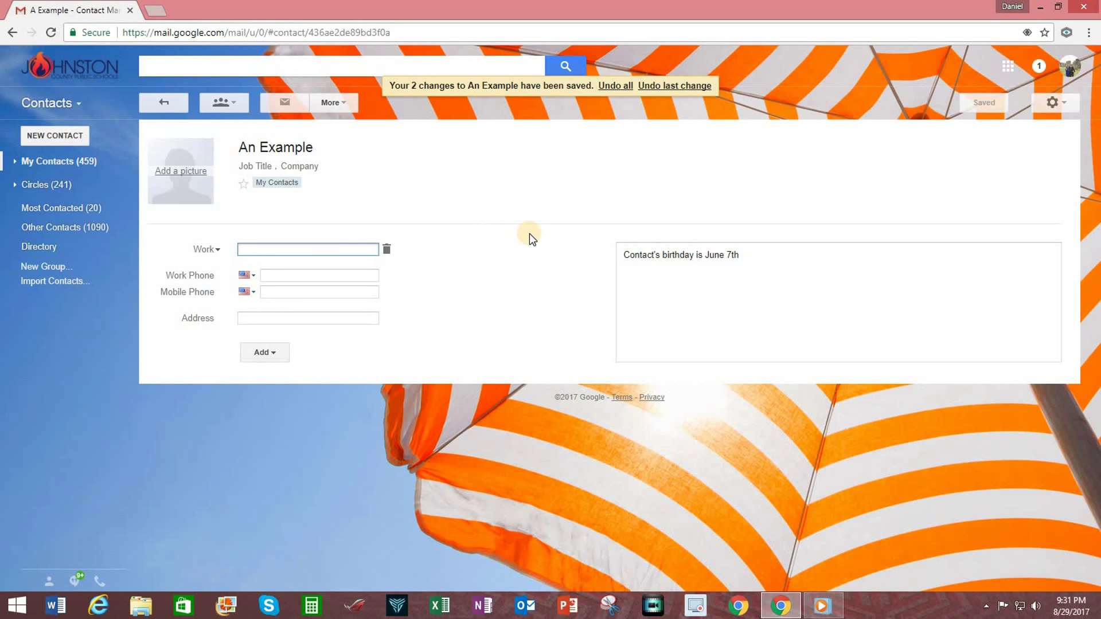
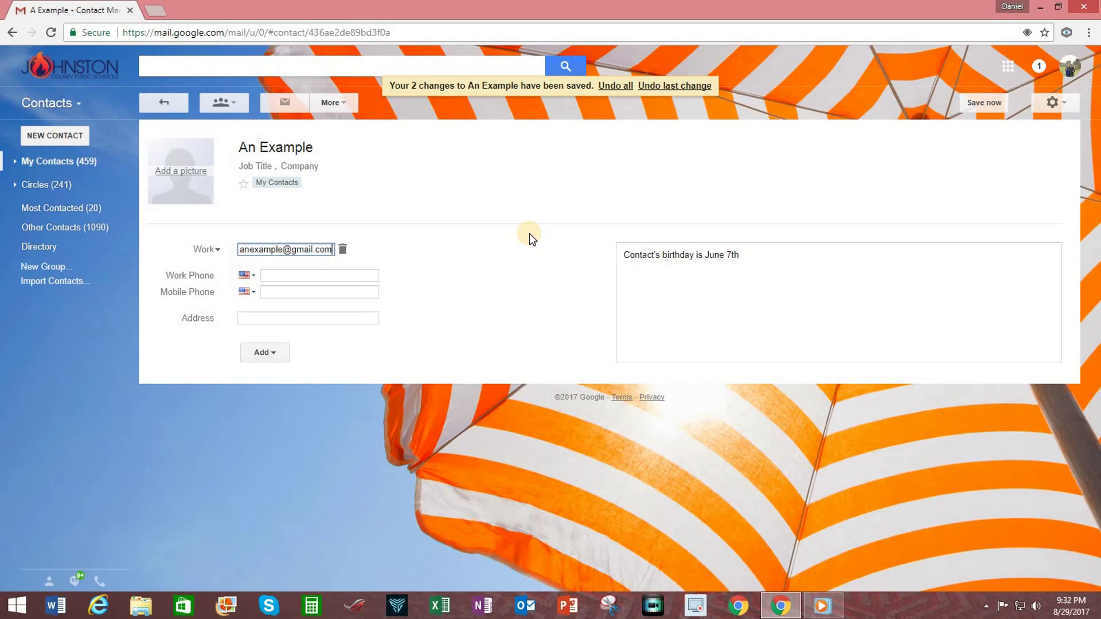
pyautogui.click(528, 232)
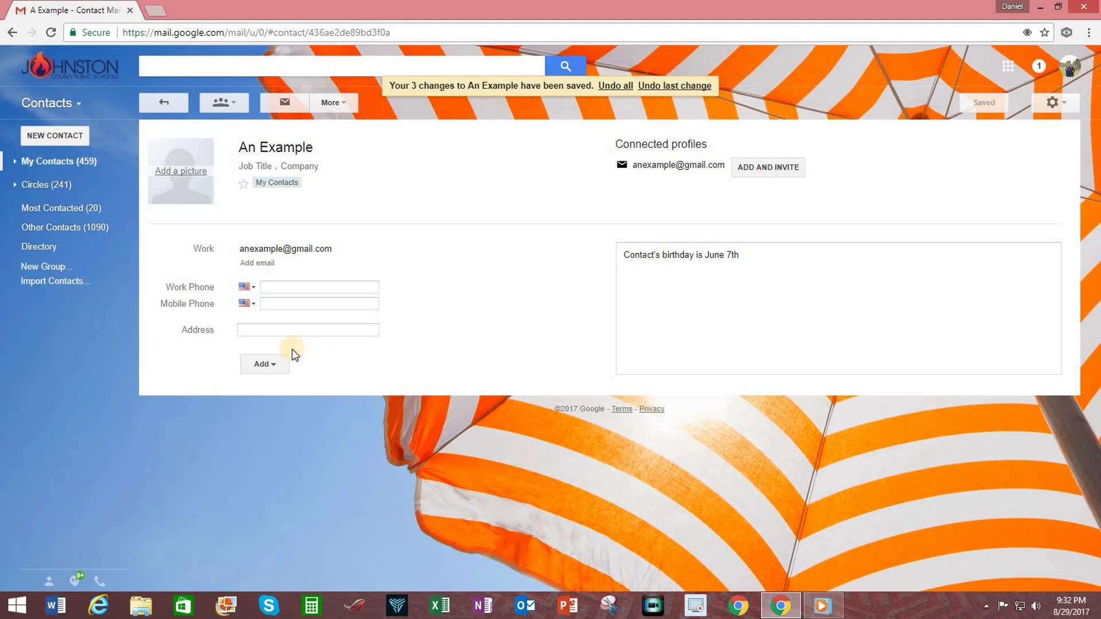
# Check the extra-field list without adding anything, then delete the e-mail address
pyautogui.click(264, 364)
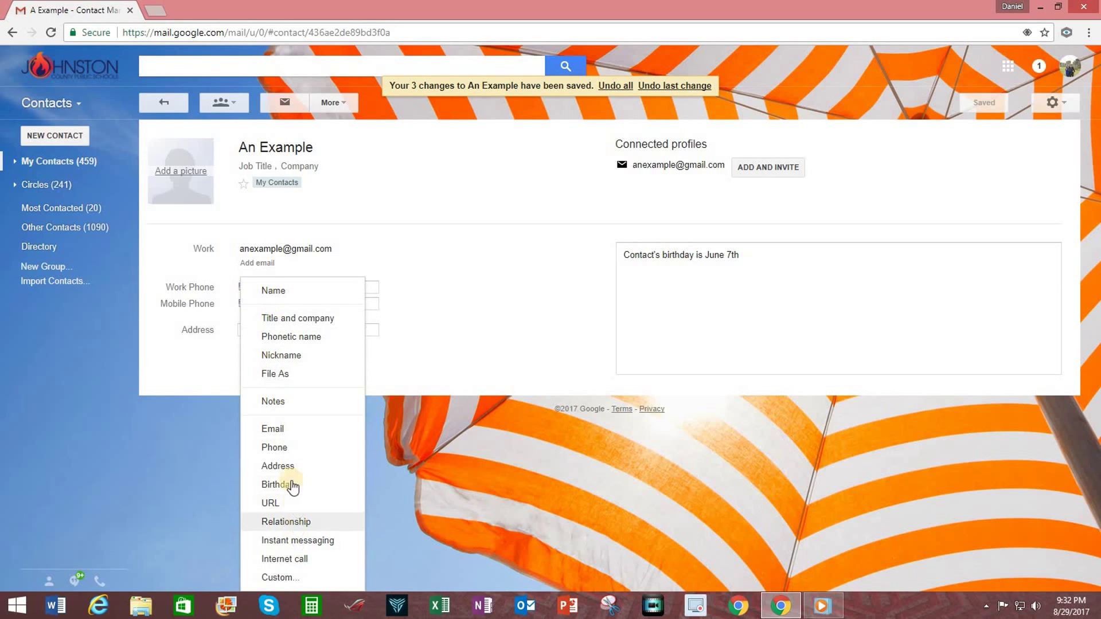
pyautogui.click(419, 372)
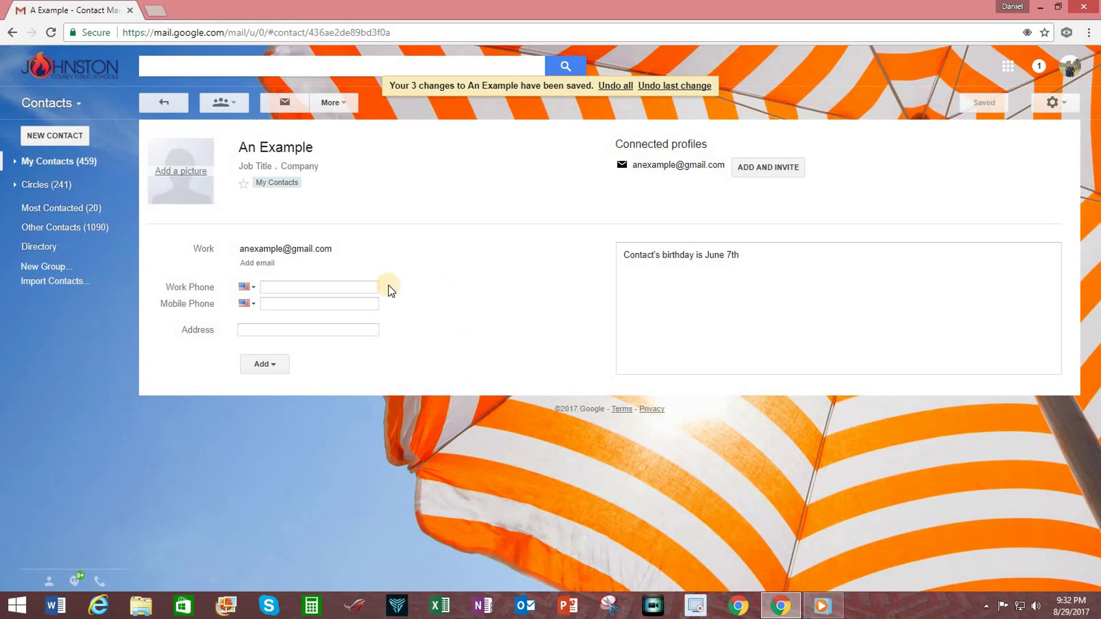
pyautogui.click(305, 249)
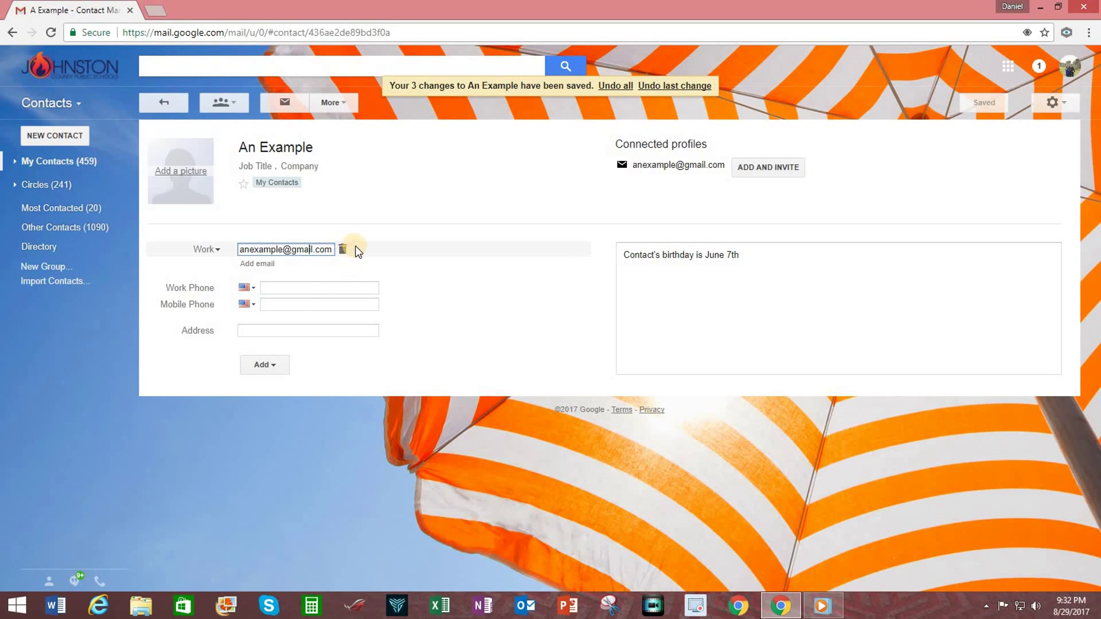
pyautogui.click(343, 248)
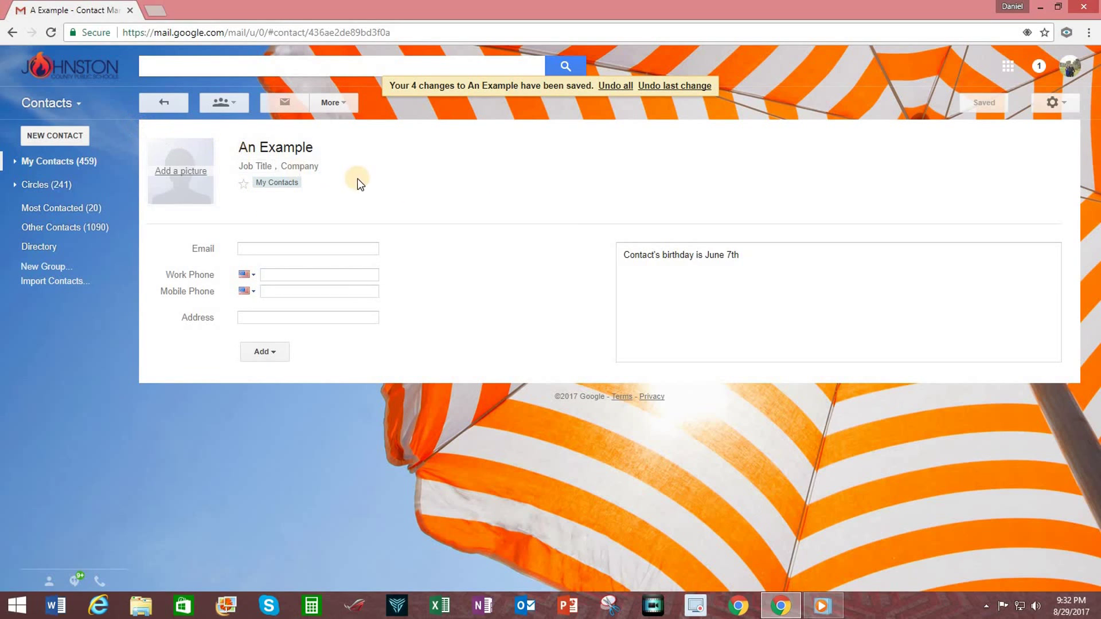
# Go back from the An Example card to the My Contacts list
pyautogui.click(160, 101)
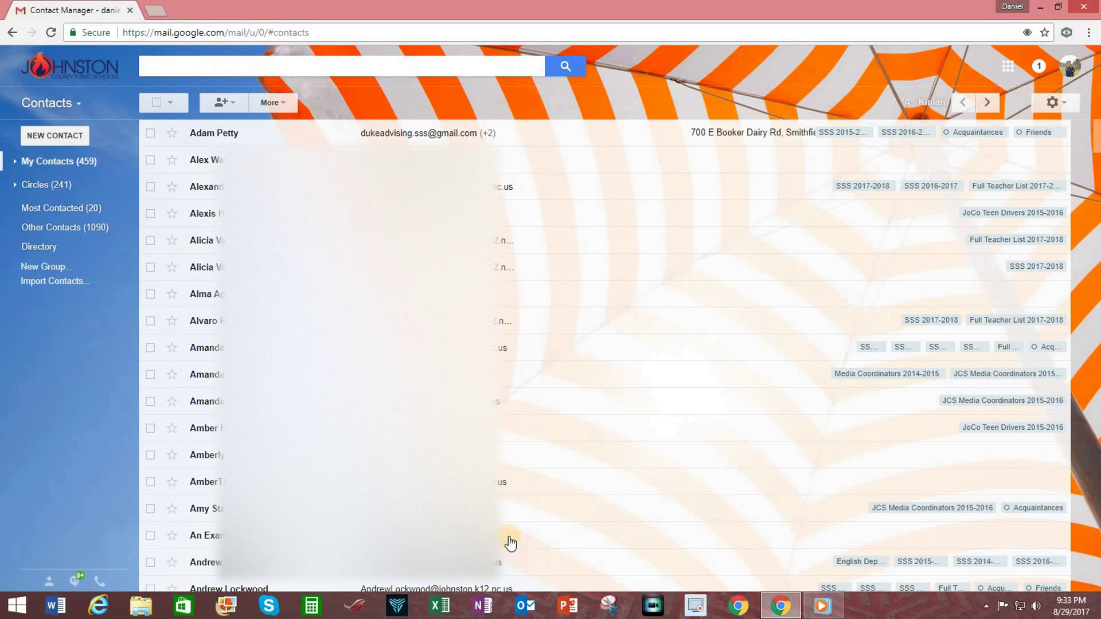
# Delete the An Example contact through the More menu, leaving 458 contacts
pyautogui.click(150, 535)
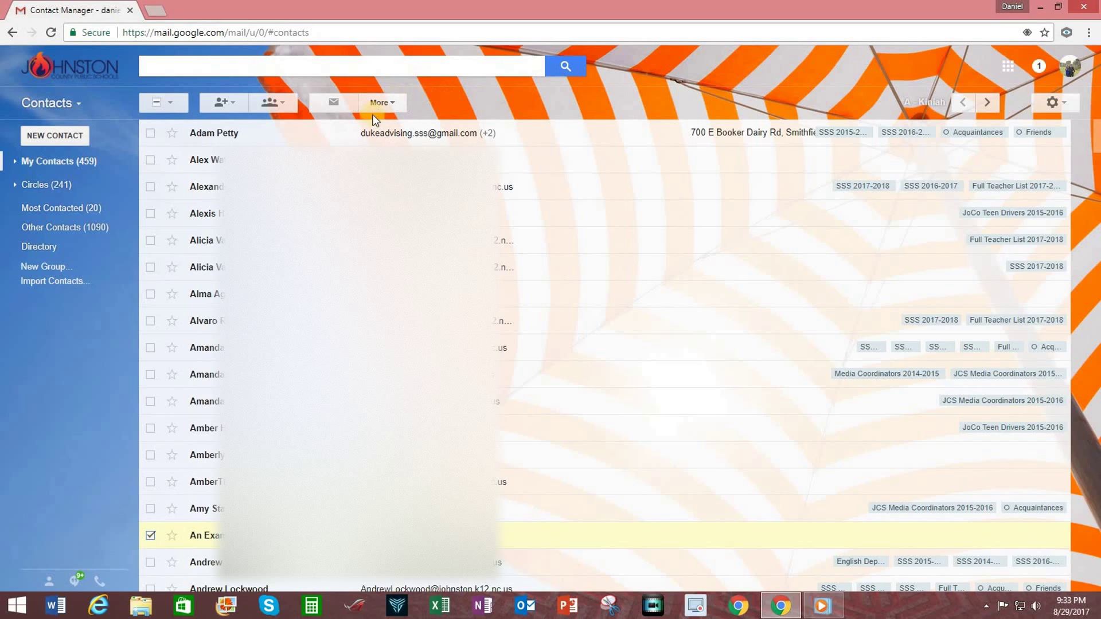
pyautogui.click(391, 102)
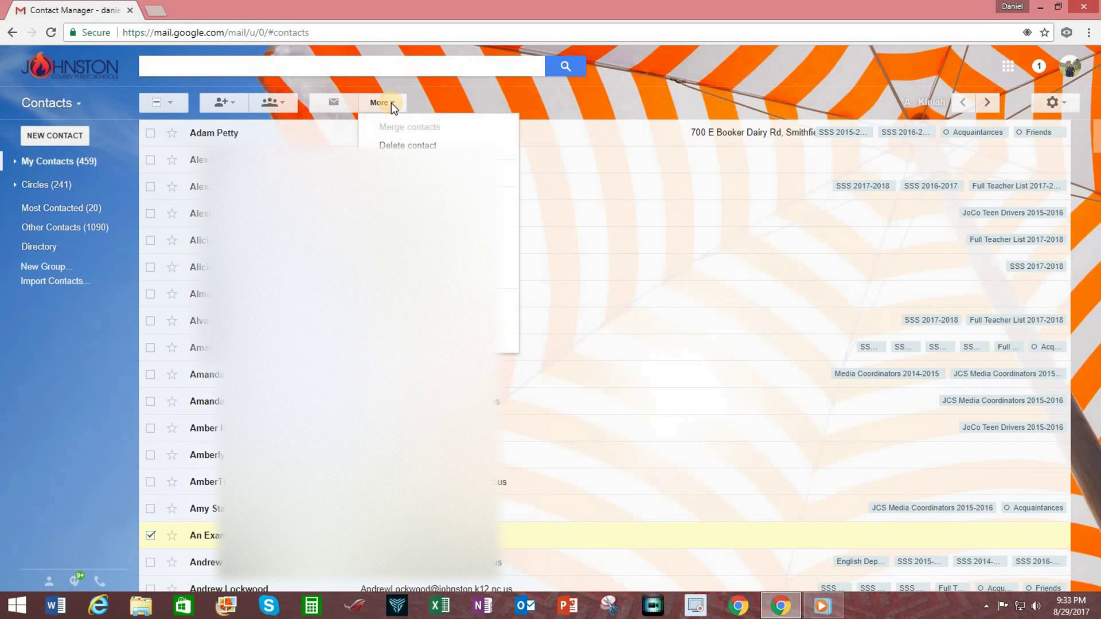
pyautogui.click(393, 147)
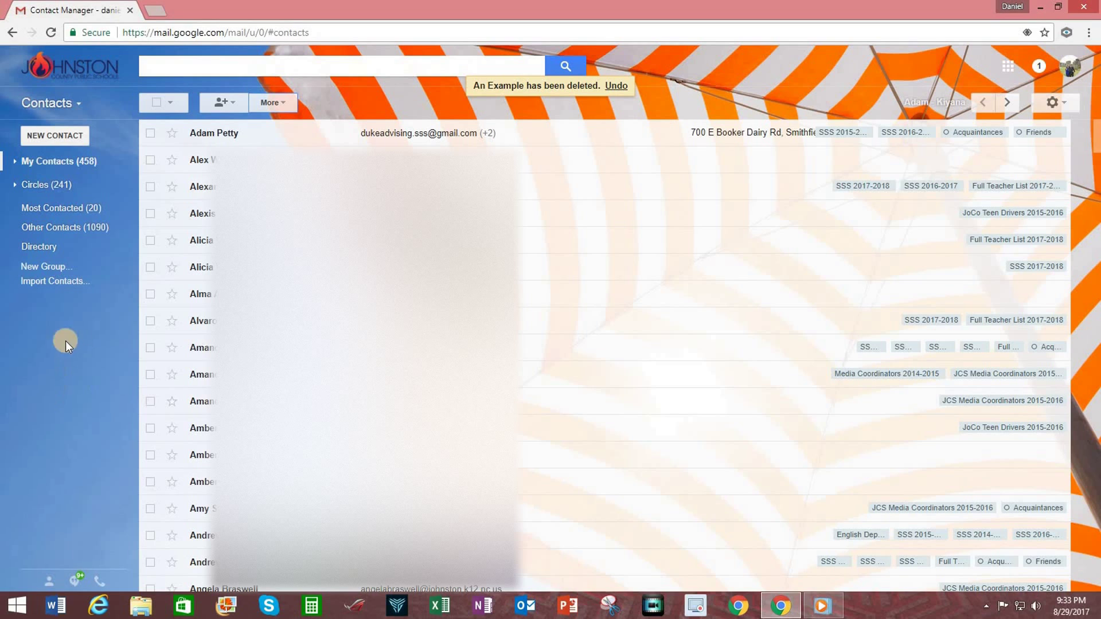
# Create a new contact group named '2017-2018 School Administrators'
pyautogui.click(45, 267)
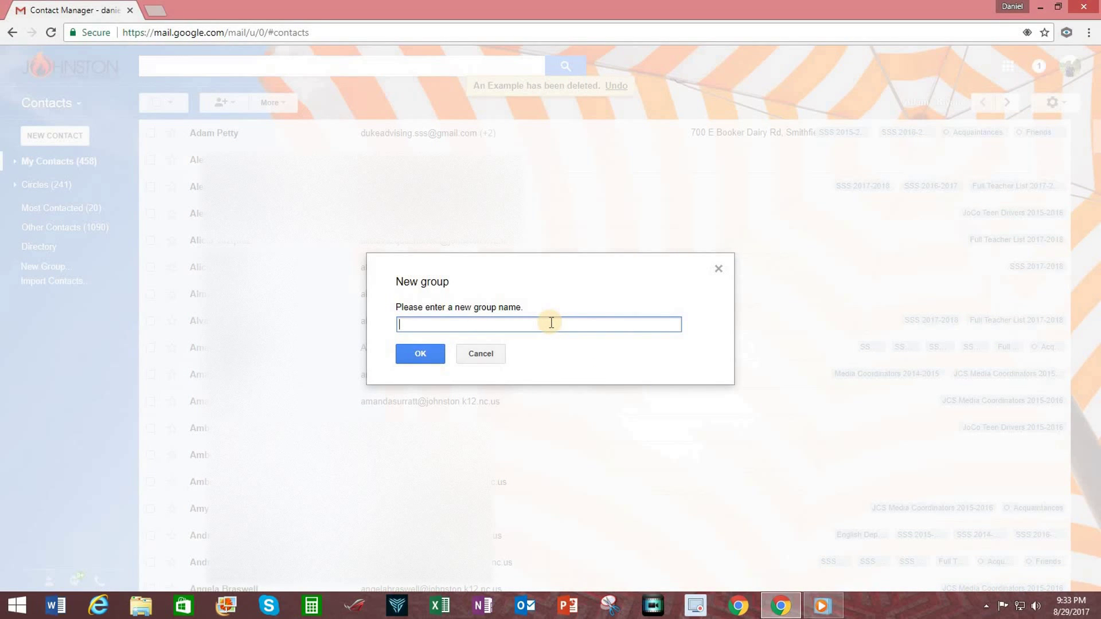
pyautogui.write('2017-2018 School Administrat')
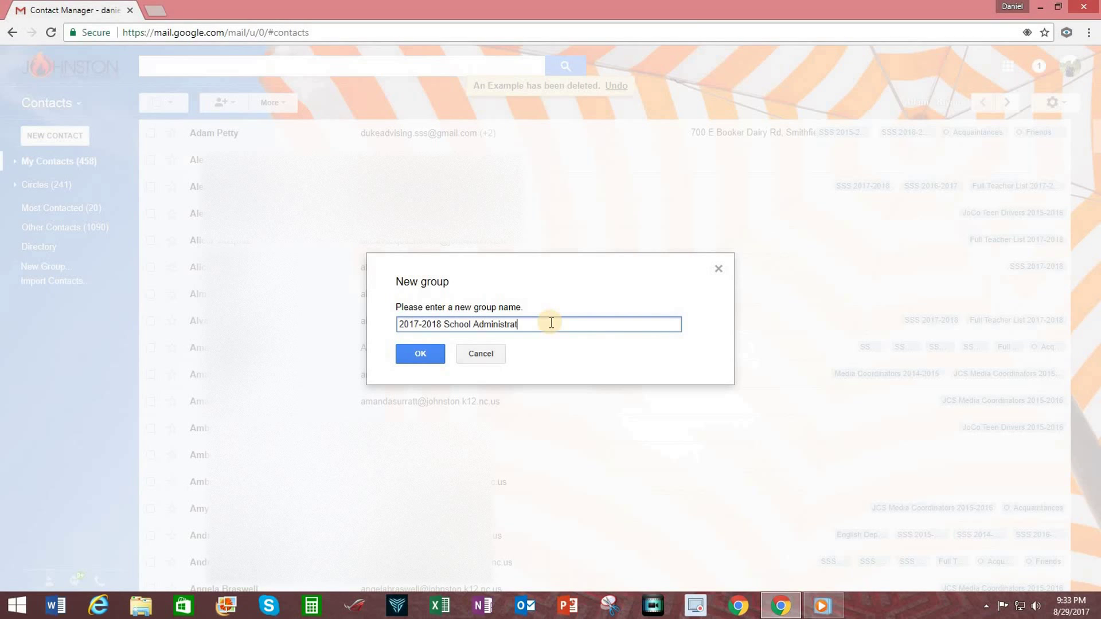
pyautogui.write('ors')
pyautogui.click(425, 355)
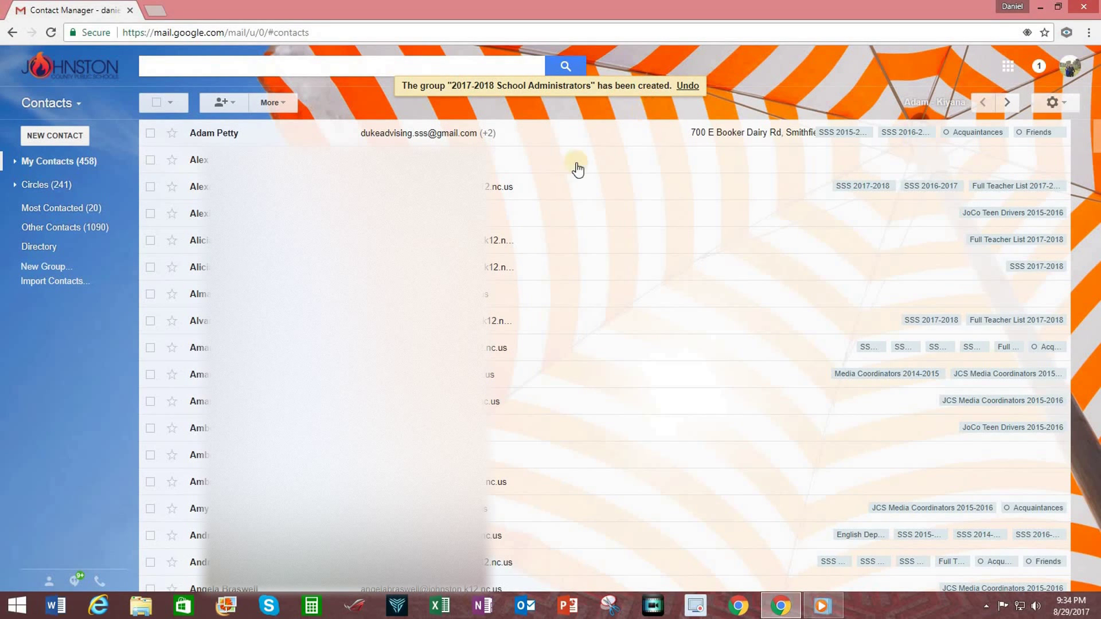
# Search contacts for '2017' and open the 2017-2018 School Administrators group
pyautogui.click(191, 69)
pyautogui.write('2017')
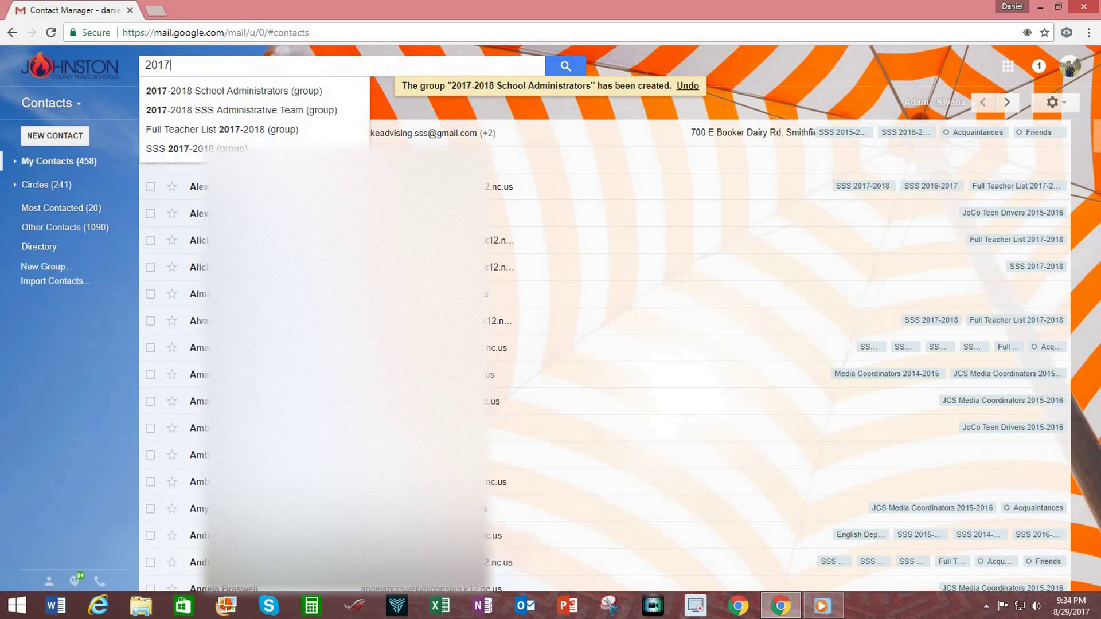
pyautogui.click(212, 91)
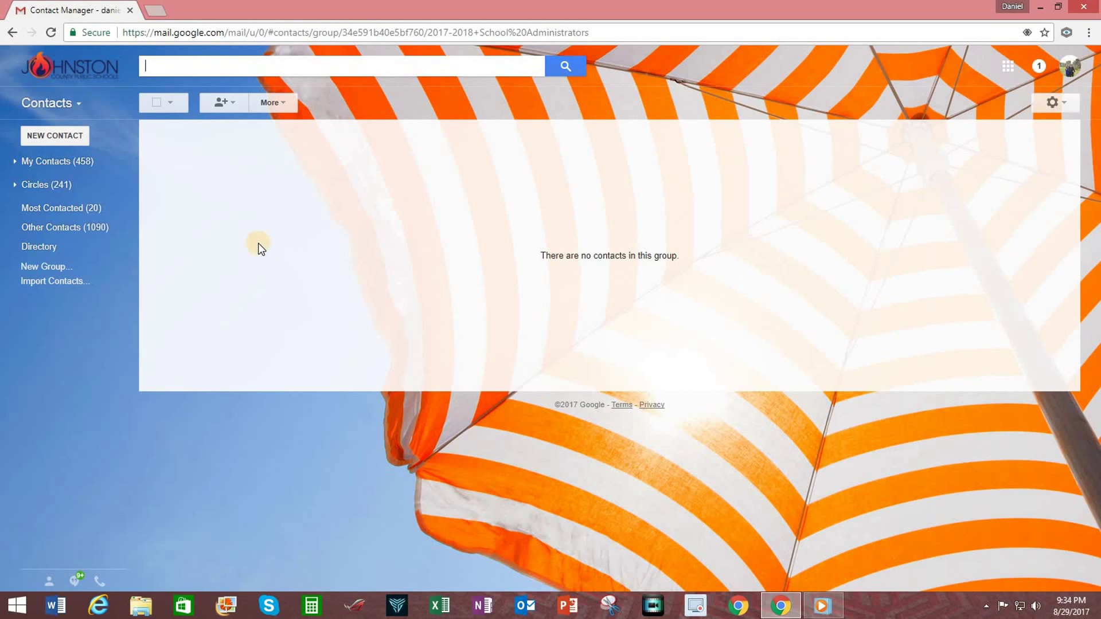
# Add the first contacts matching 'david' and 'robert' to the group
pyautogui.click(221, 103)
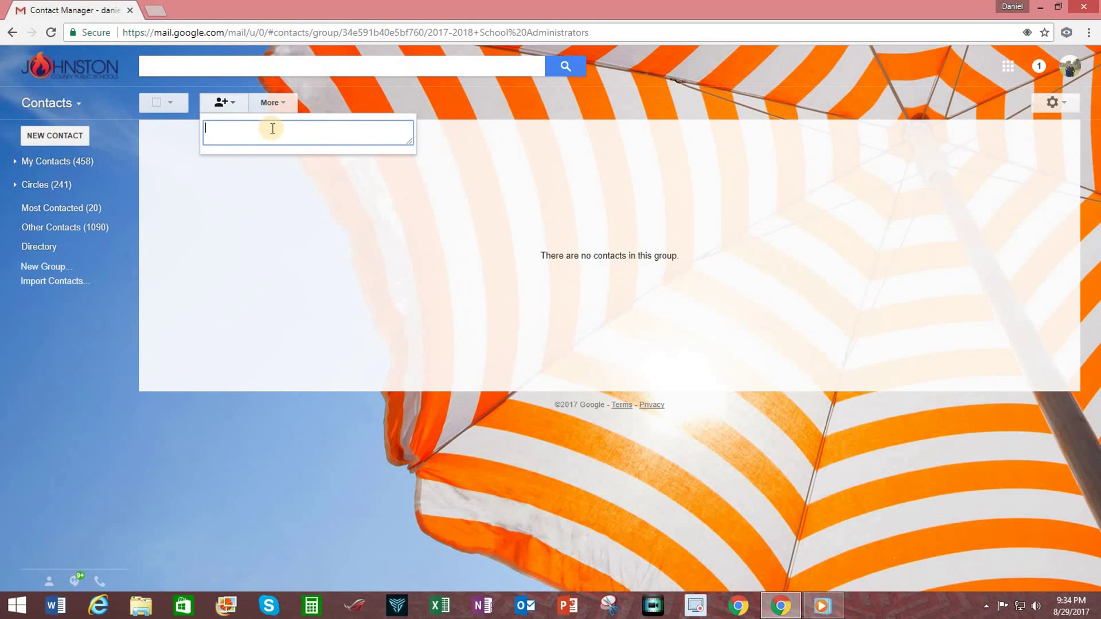
pyautogui.write('dav')
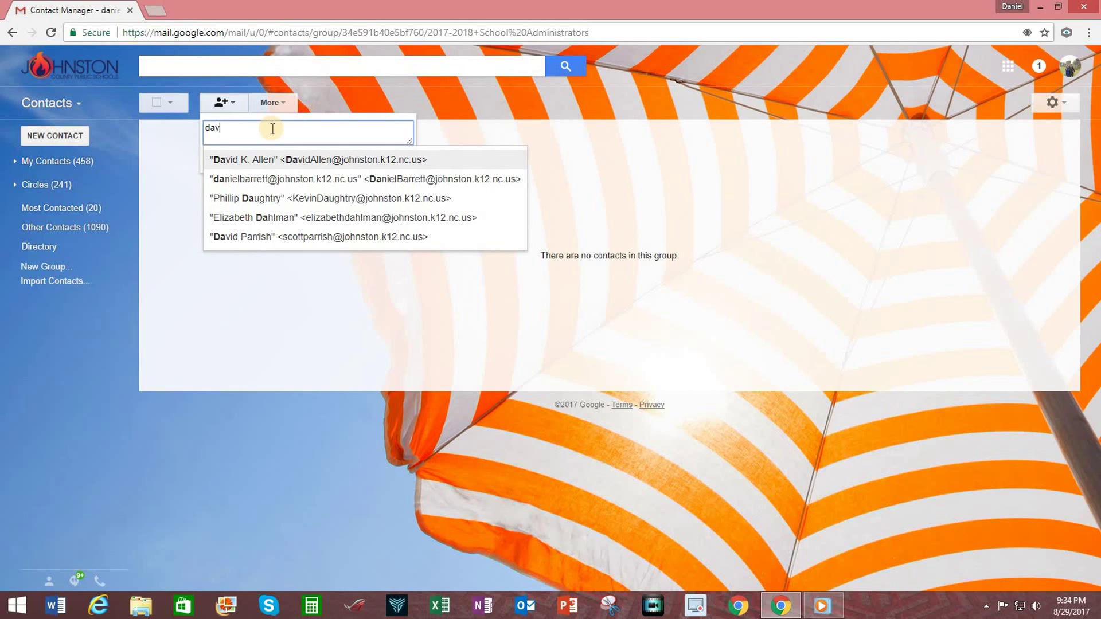
pyautogui.write('id')
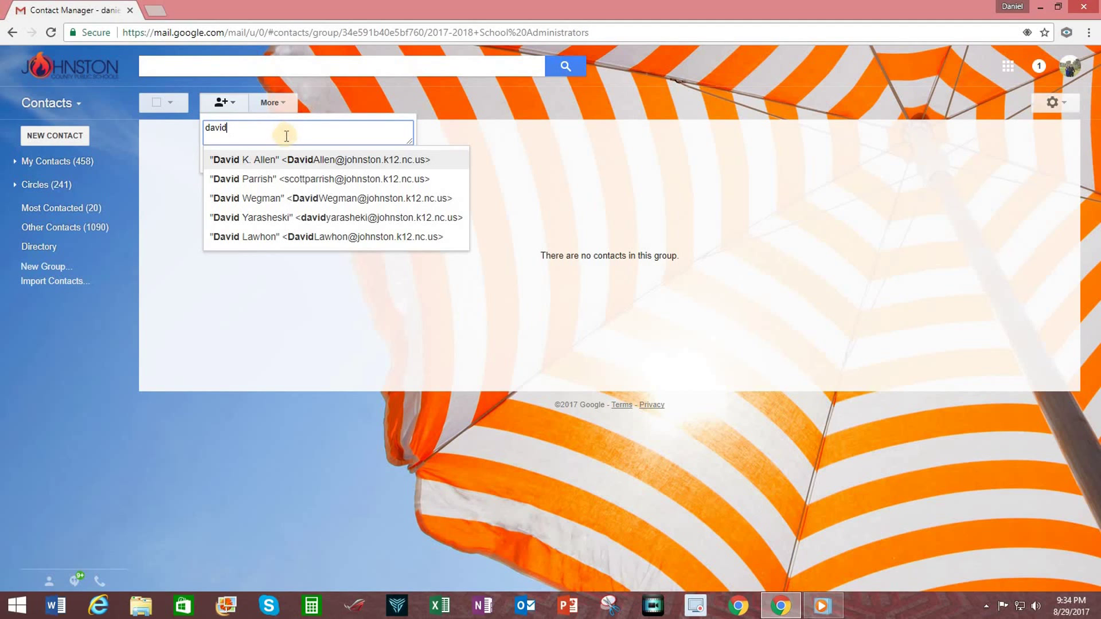
pyautogui.click(301, 159)
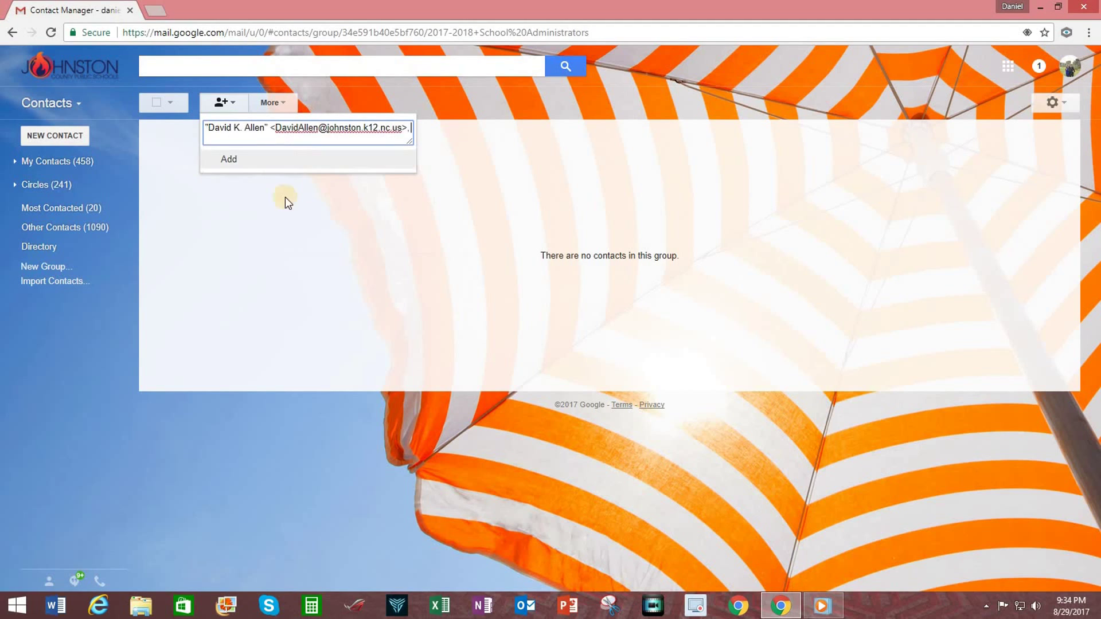
pyautogui.click(319, 232)
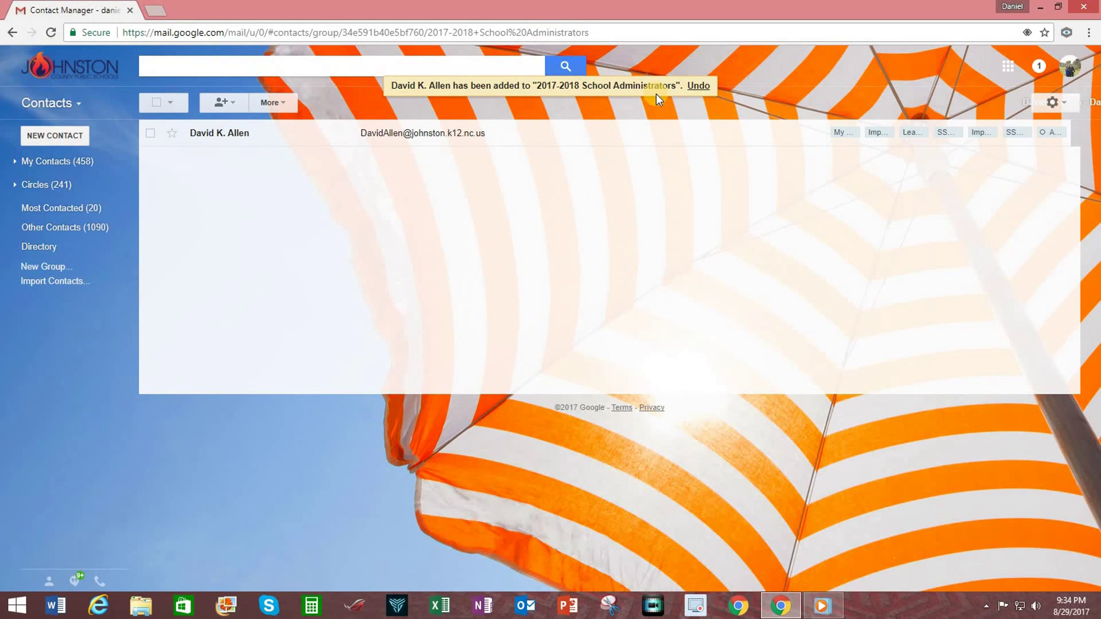
pyautogui.click(226, 103)
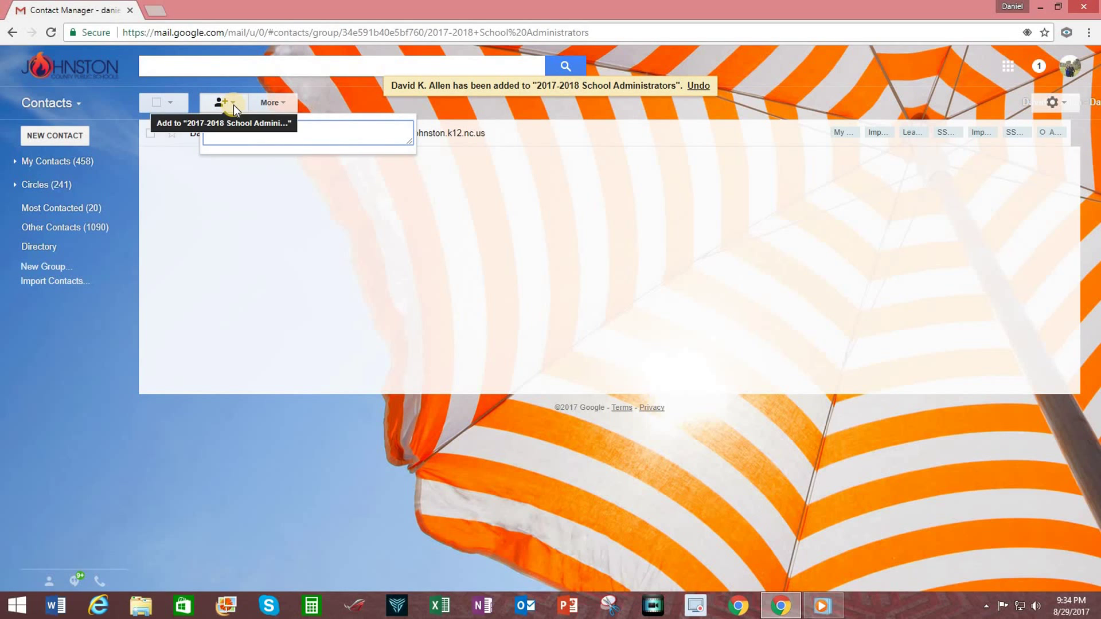
pyautogui.write('robert')
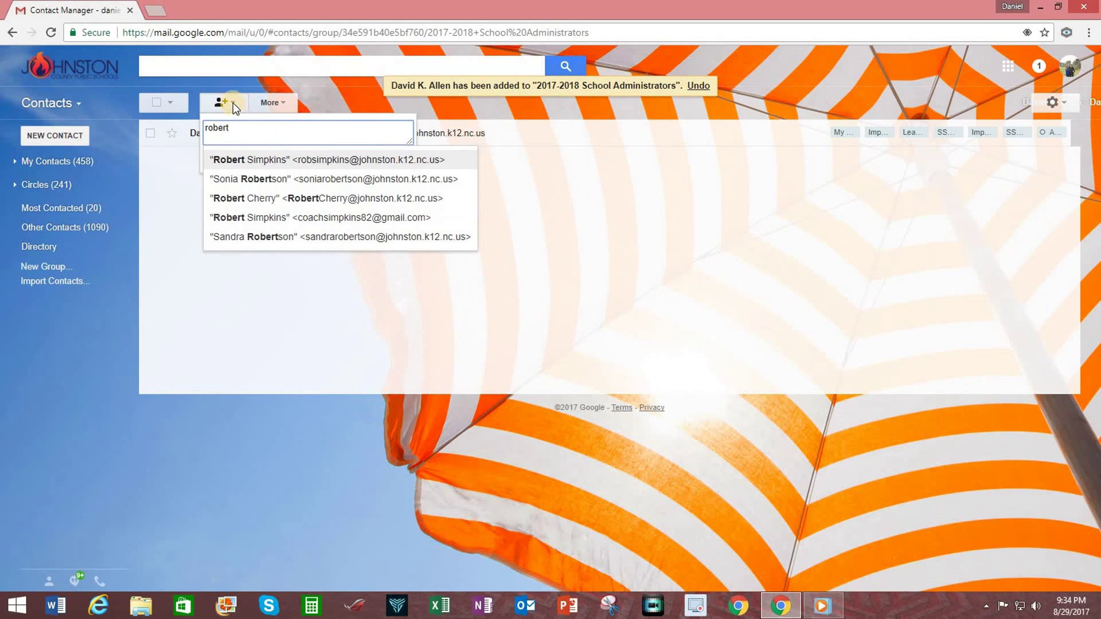
pyautogui.click(321, 159)
pyautogui.click(232, 160)
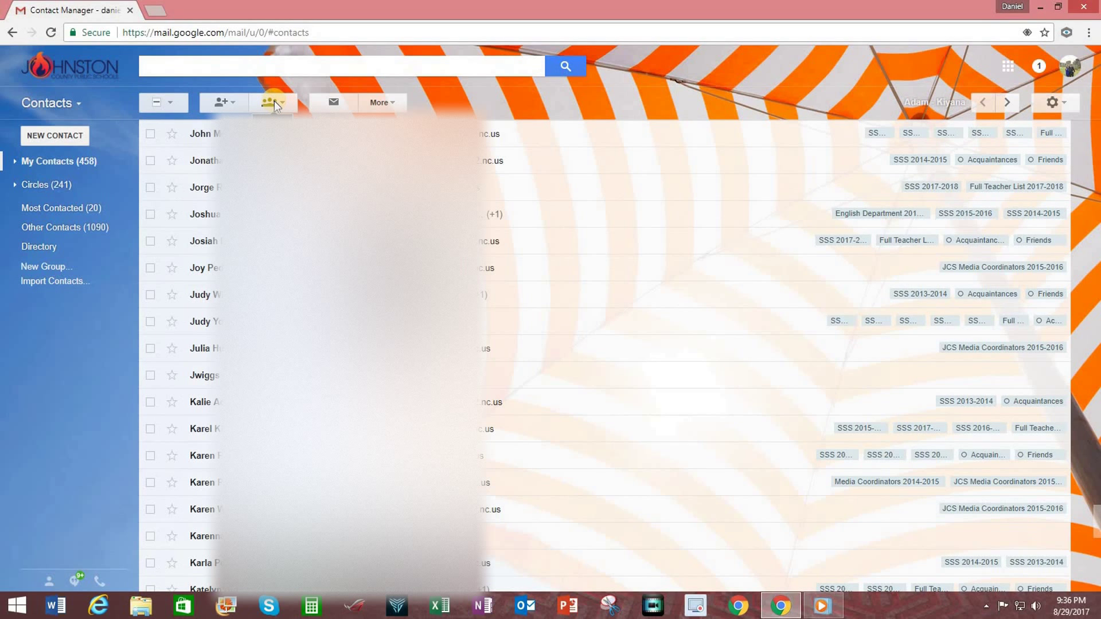
# Assign the three selected contacts to the 2017-2018 School Administrators group
pyautogui.click(274, 101)
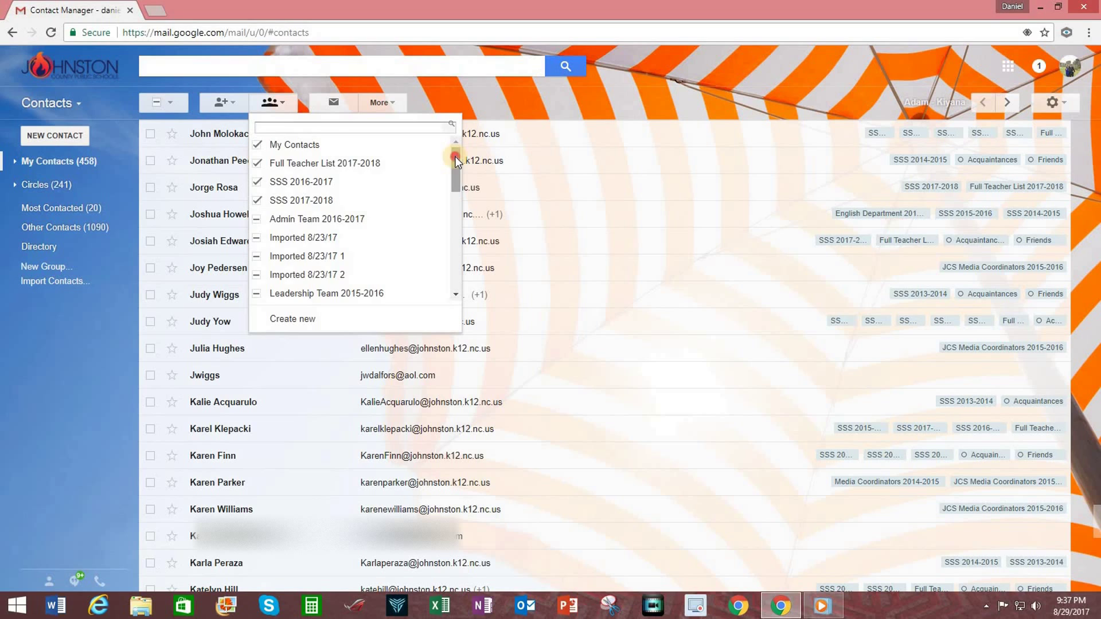
pyautogui.moveTo(455, 156); pyautogui.dragTo(460, 222)
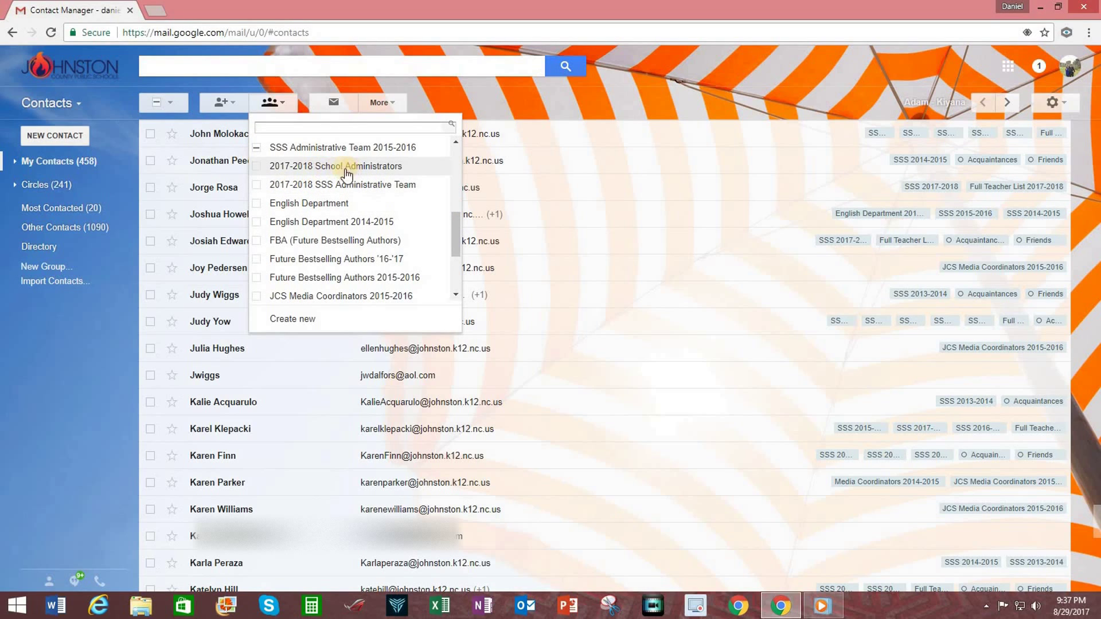
pyautogui.click(256, 168)
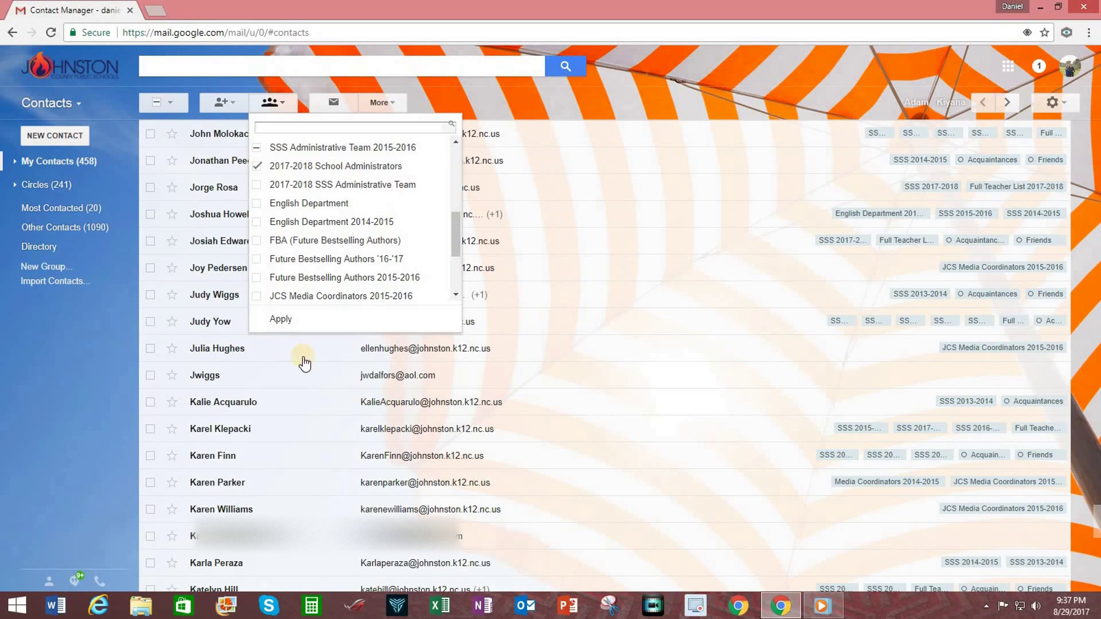
pyautogui.click(286, 320)
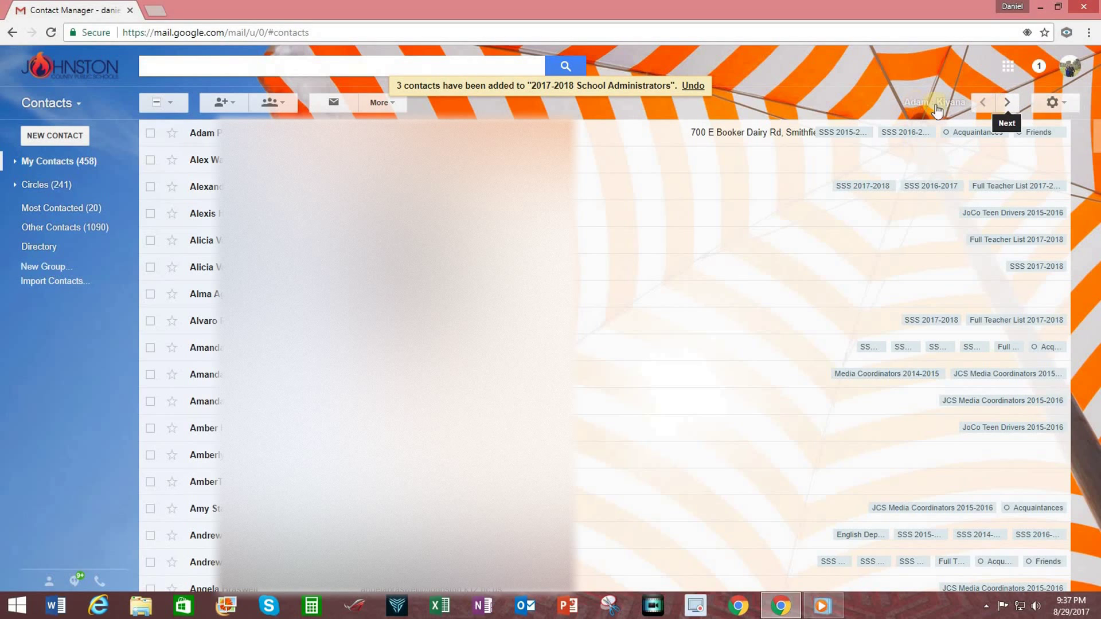
# On the next contacts page, add one contact to 2017-2018 School Administrators, then deselect it
pyautogui.click(1007, 102)
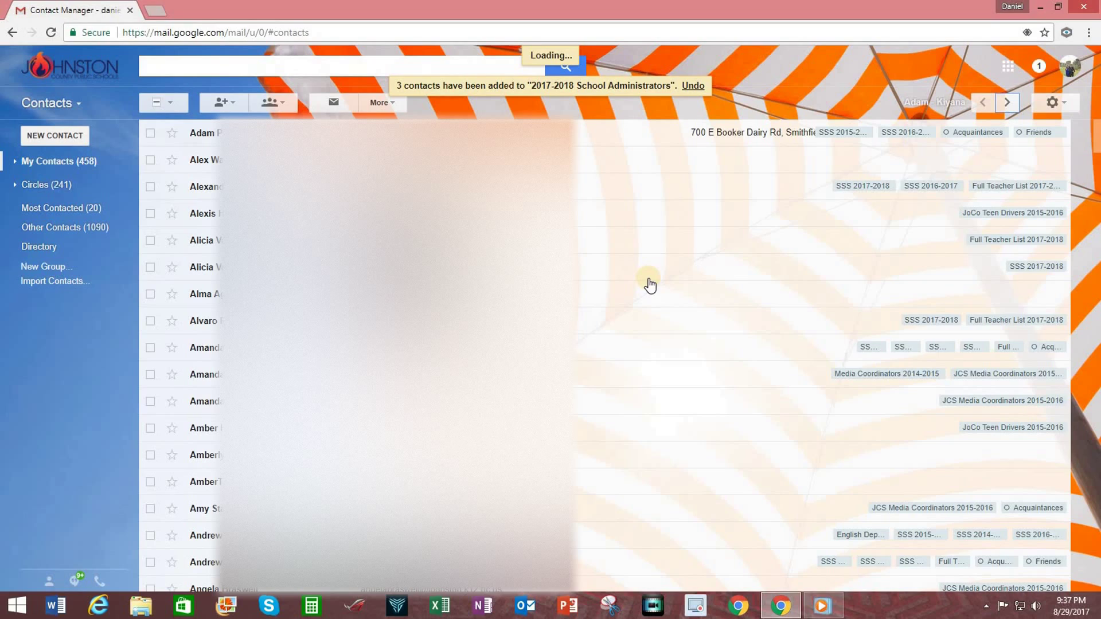
pyautogui.scroll(-10, 593, 294)
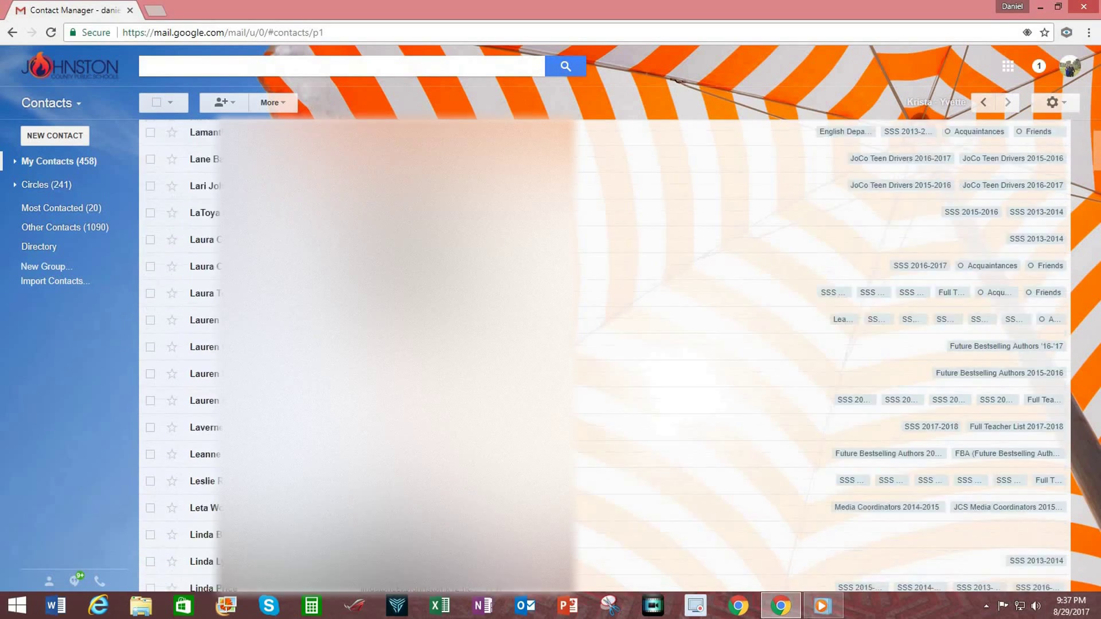
pyautogui.scroll(-8, 594, 294)
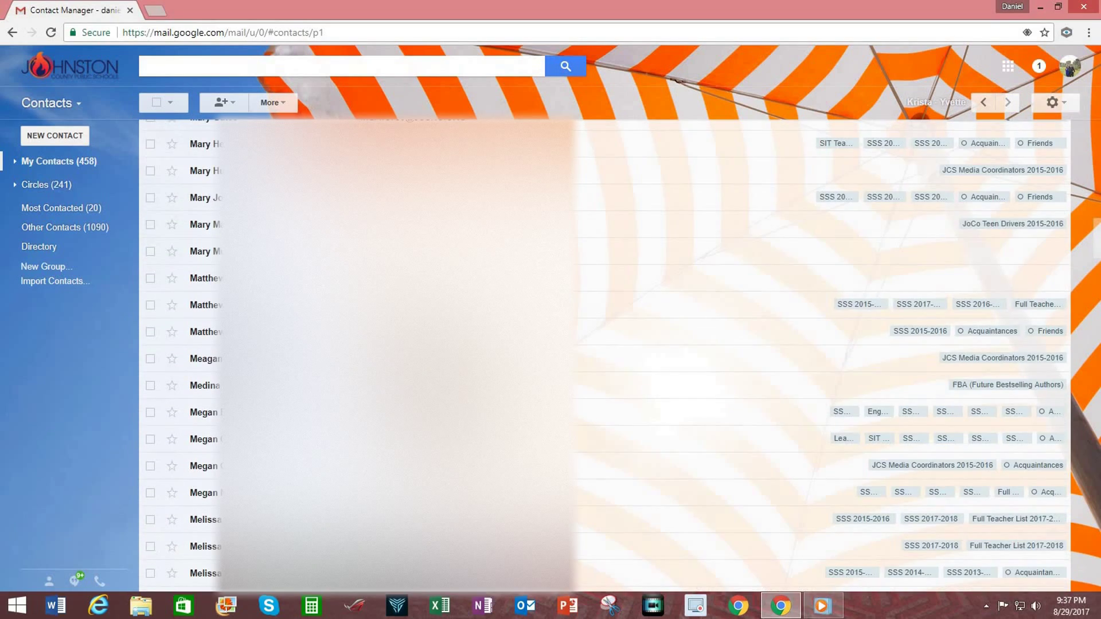
pyautogui.scroll(4, 594, 294)
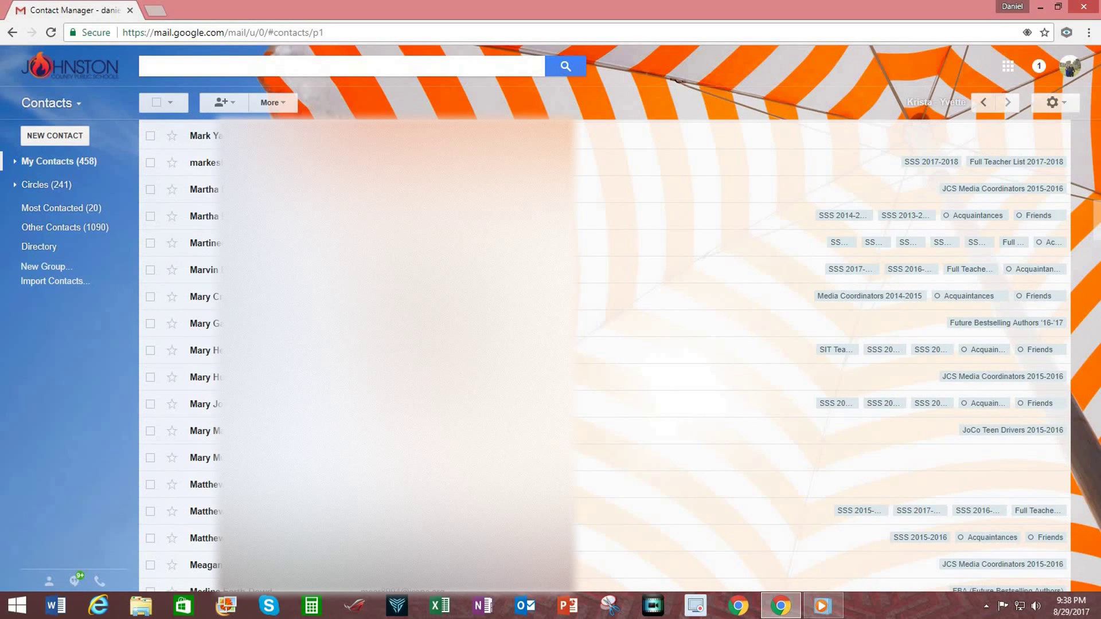
pyautogui.scroll(1, 594, 294)
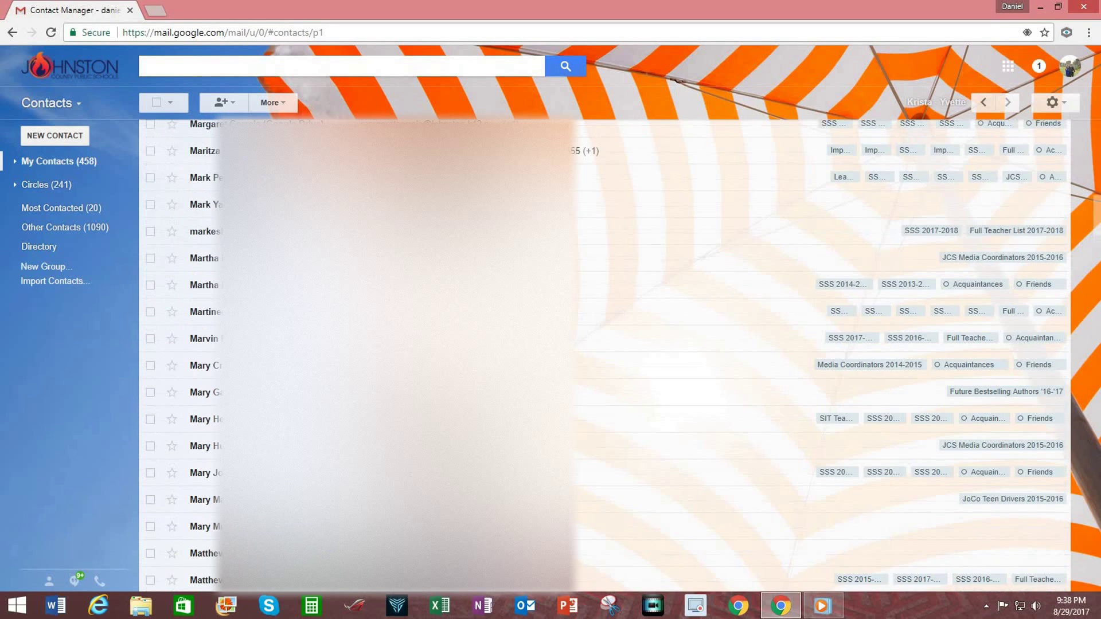
pyautogui.click(150, 150)
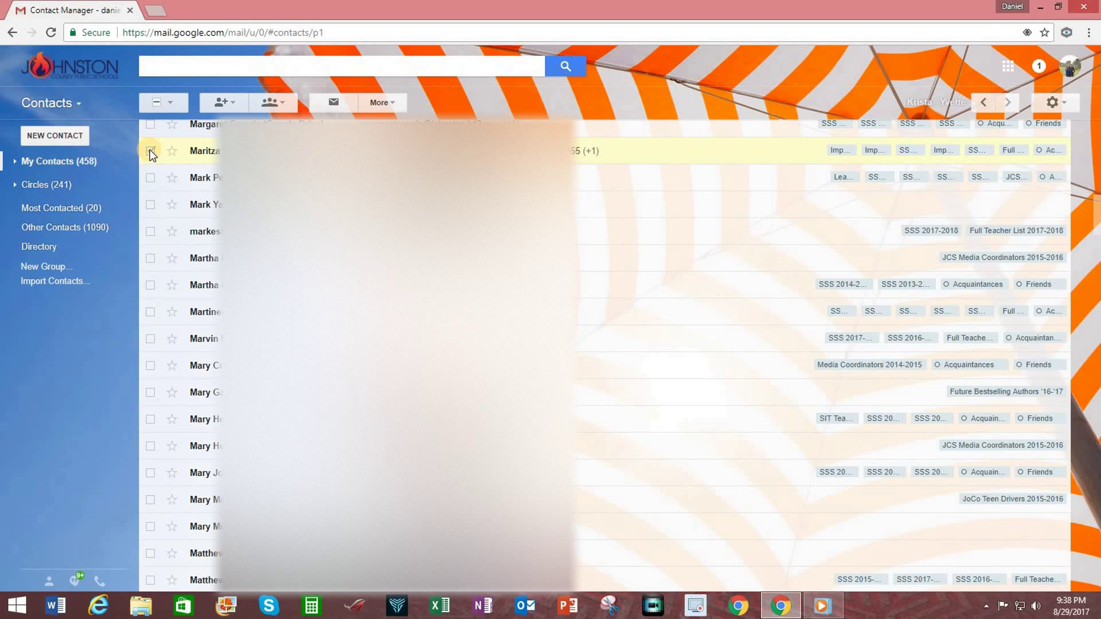
pyautogui.click(277, 105)
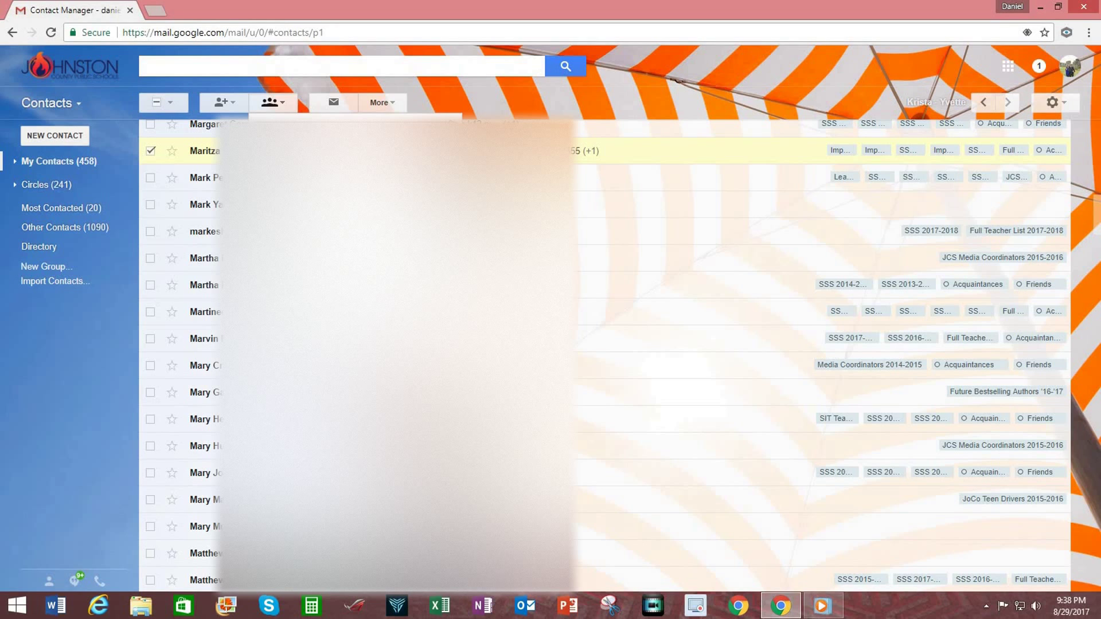
pyautogui.click(287, 138)
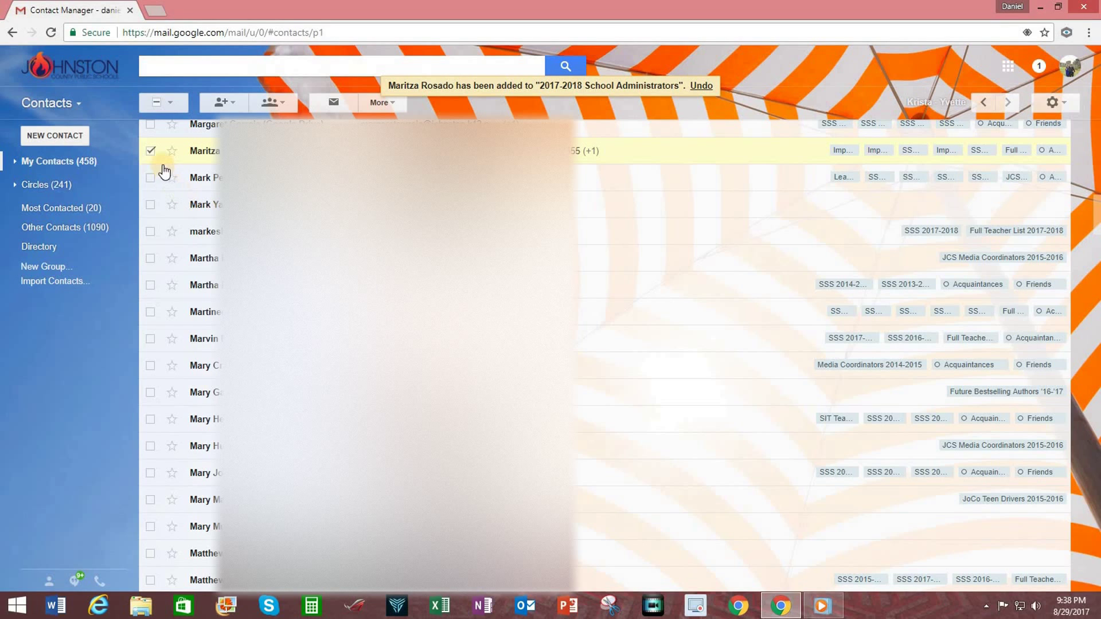
pyautogui.click(151, 150)
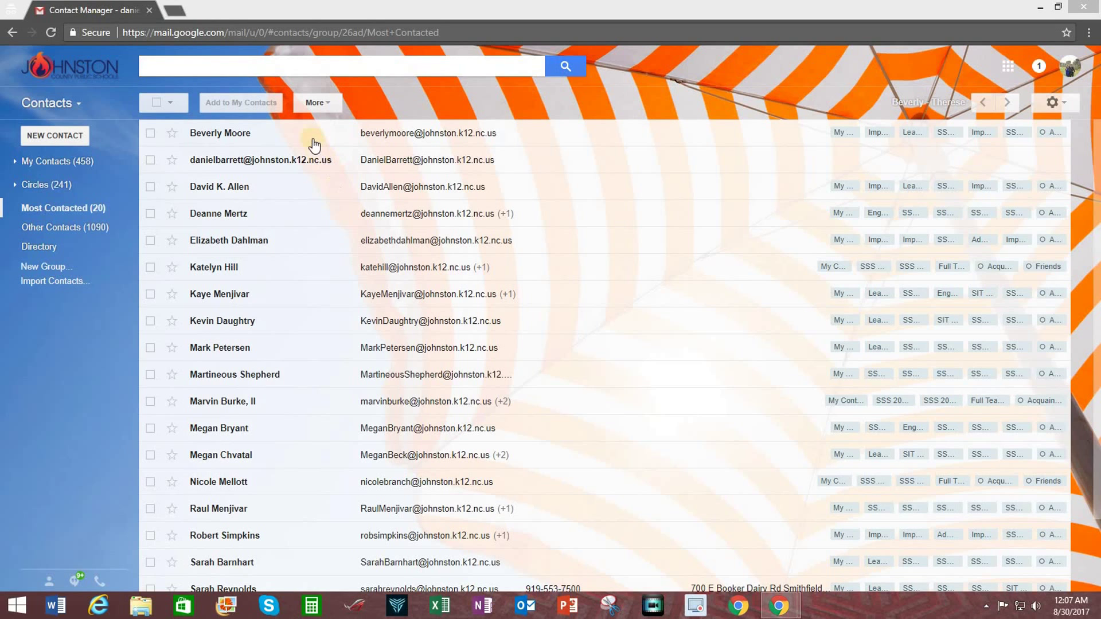
# Export the SSS 2017-2018 group's contacts as a Google CSV file
pyautogui.click(326, 102)
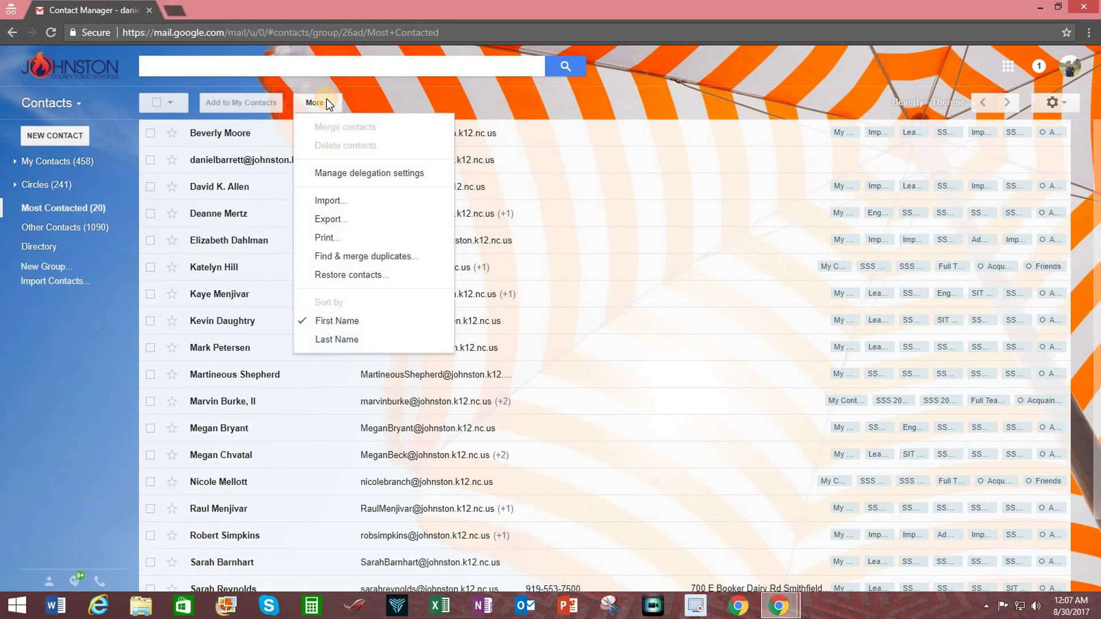
pyautogui.click(336, 218)
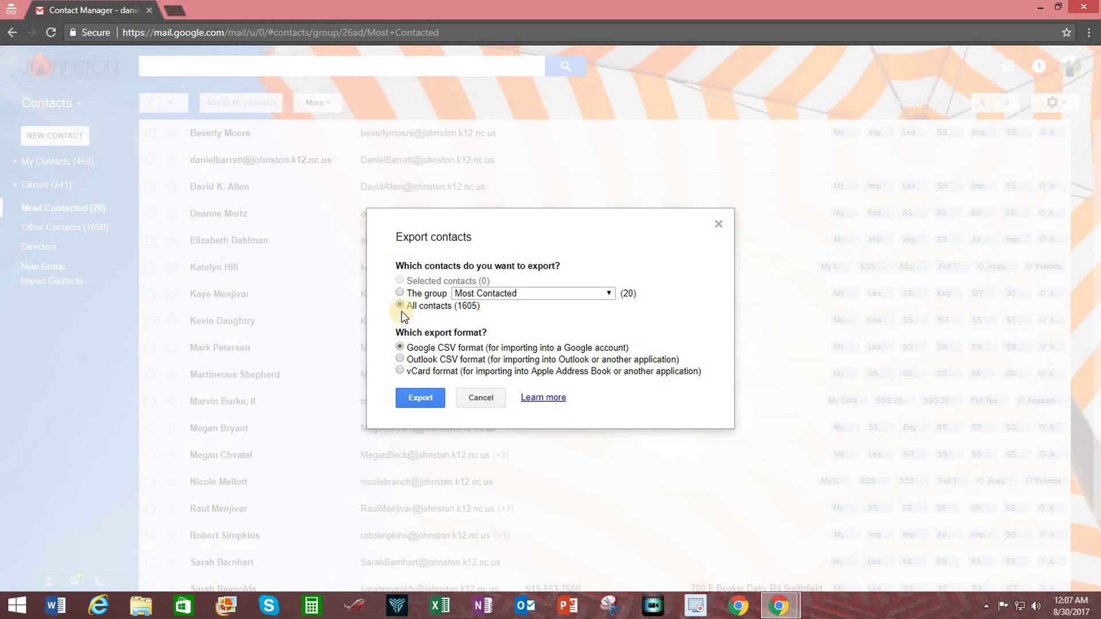
pyautogui.click(399, 293)
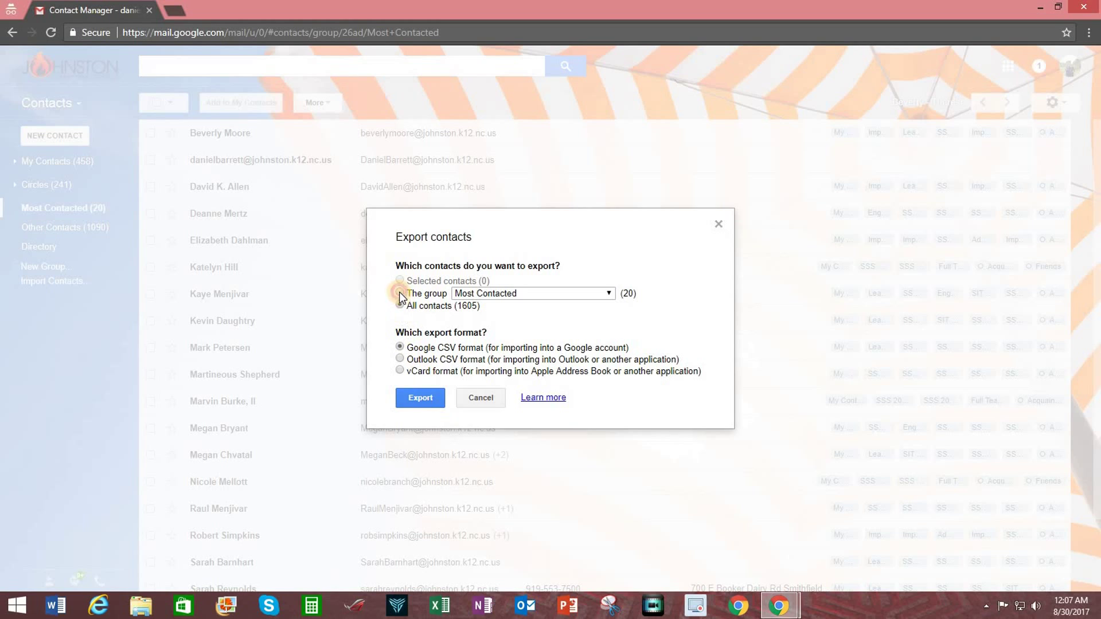
pyautogui.click(609, 293)
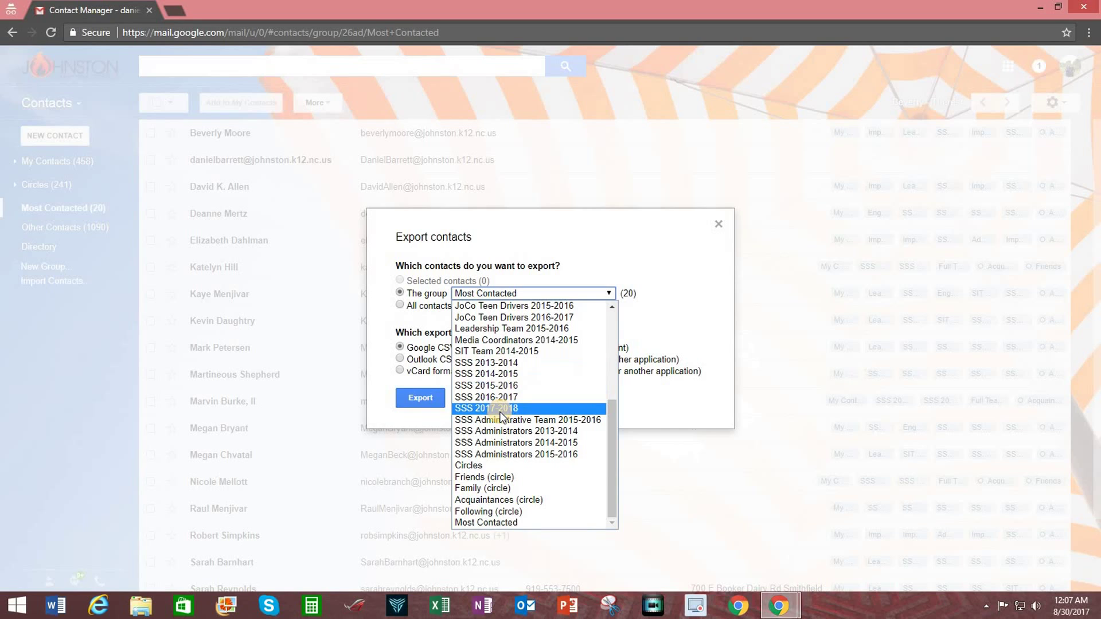
pyautogui.click(500, 408)
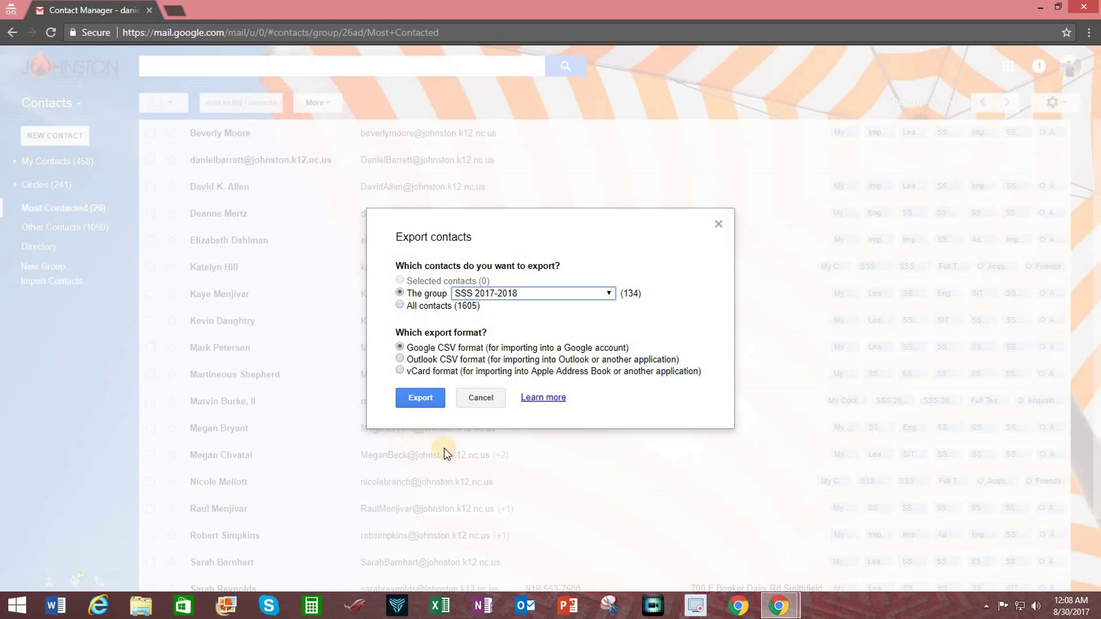
pyautogui.click(423, 396)
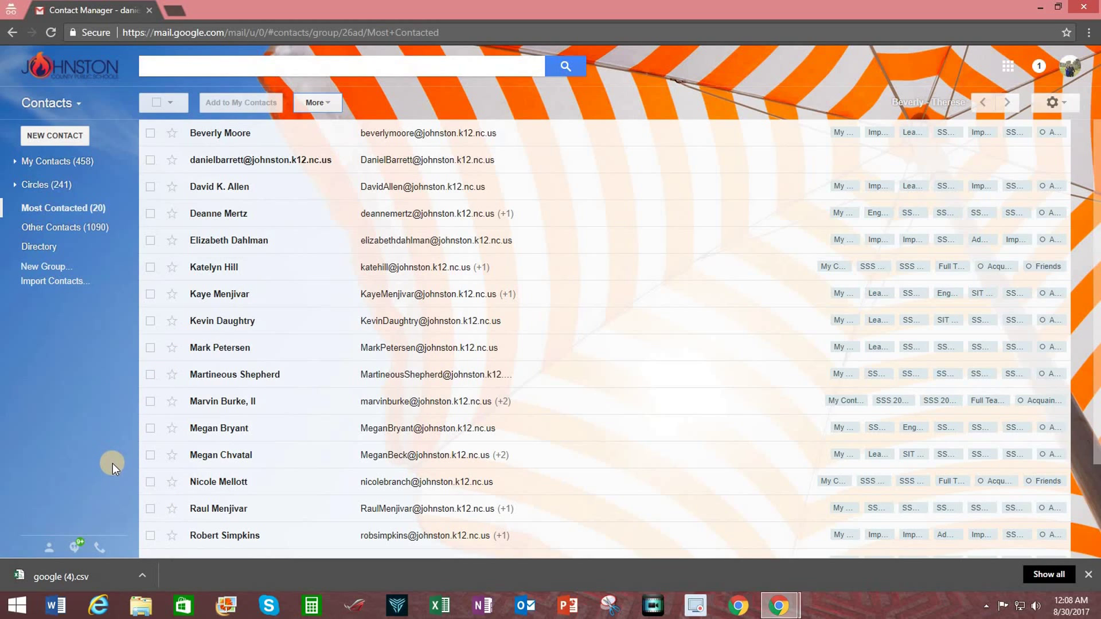
# Open google (4).csv in Excel, widen column A, scroll across the columns, then close Excel
pyautogui.click(138, 582)
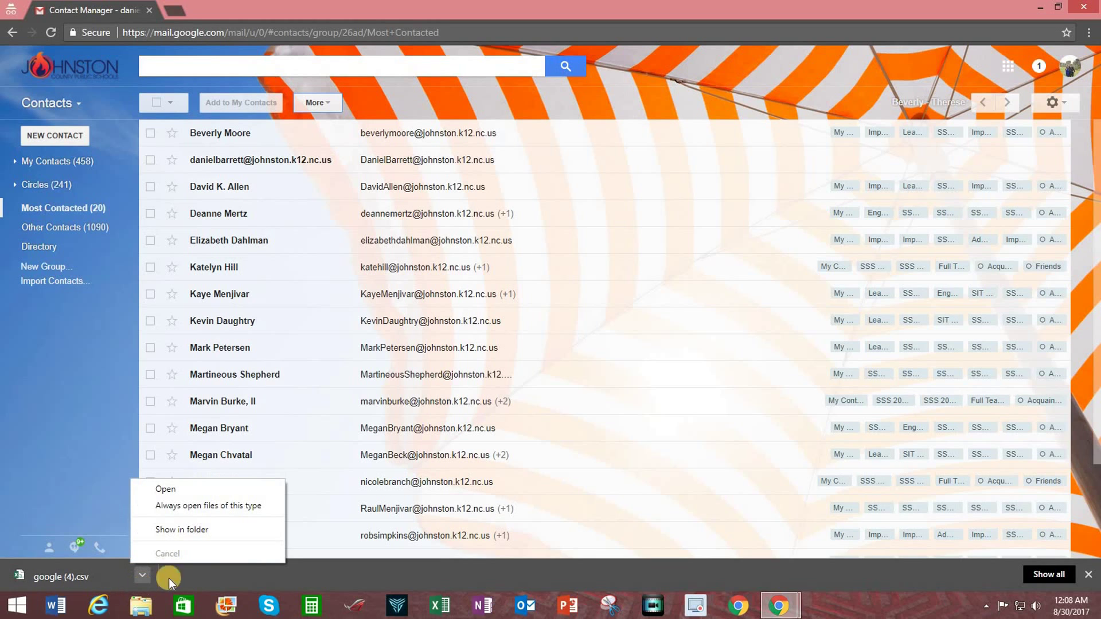
pyautogui.click(164, 490)
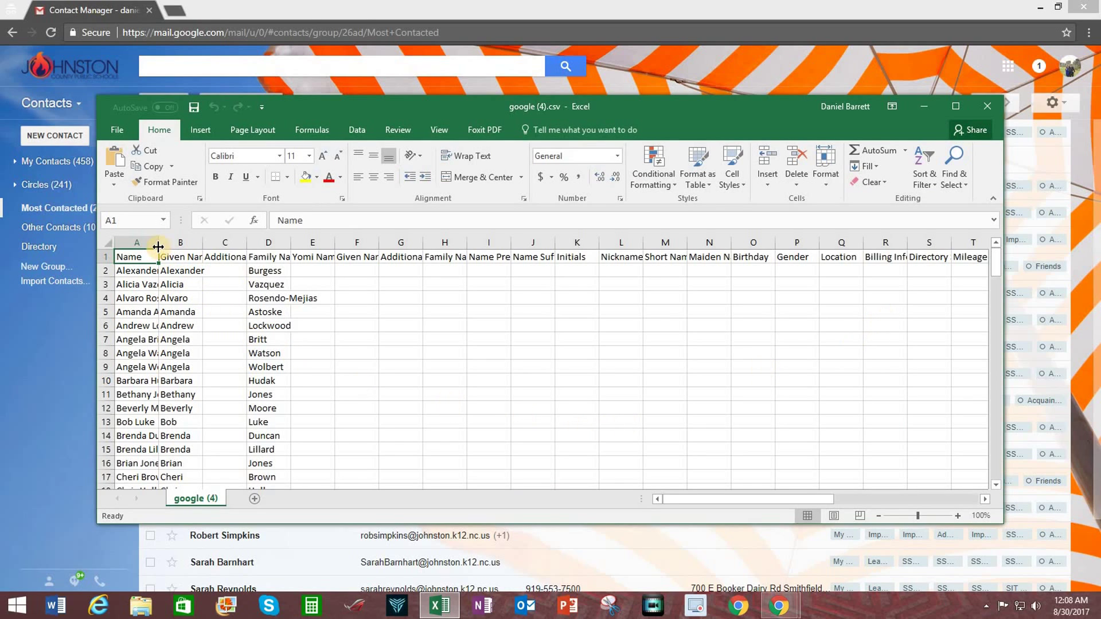
pyautogui.moveTo(157, 246); pyautogui.dragTo(224, 246)
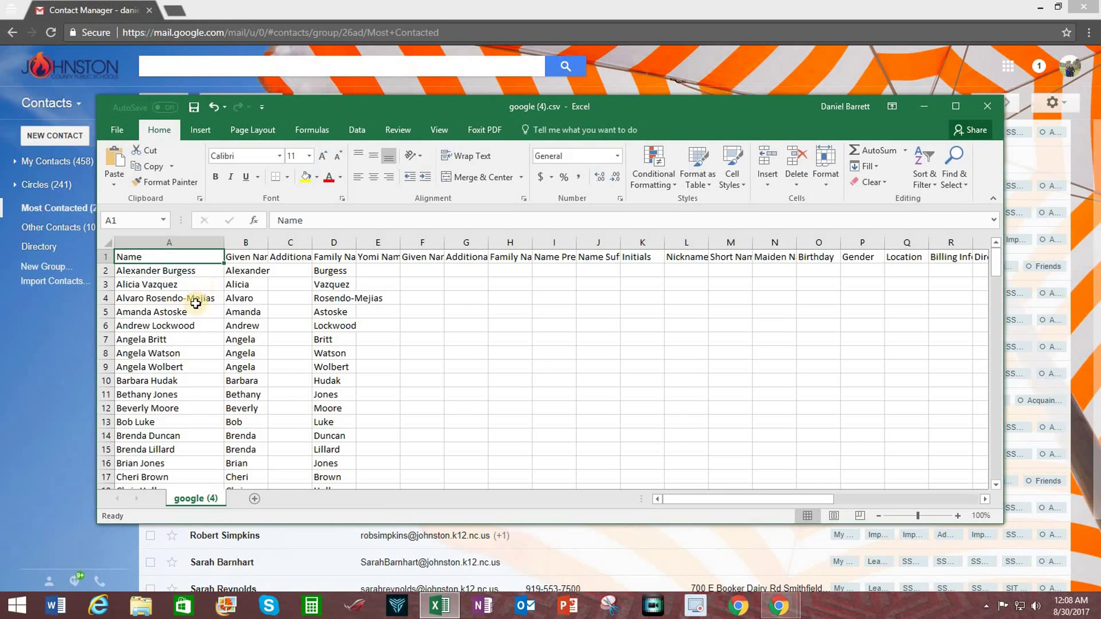
pyautogui.moveTo(687, 499); pyautogui.dragTo(929, 491)
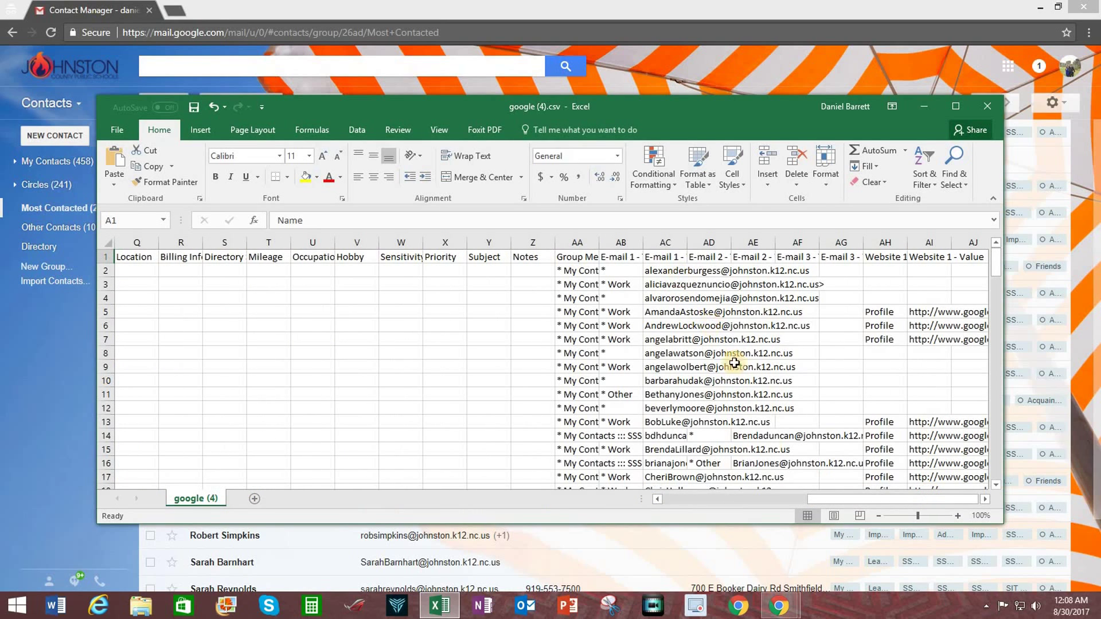
pyautogui.click(986, 106)
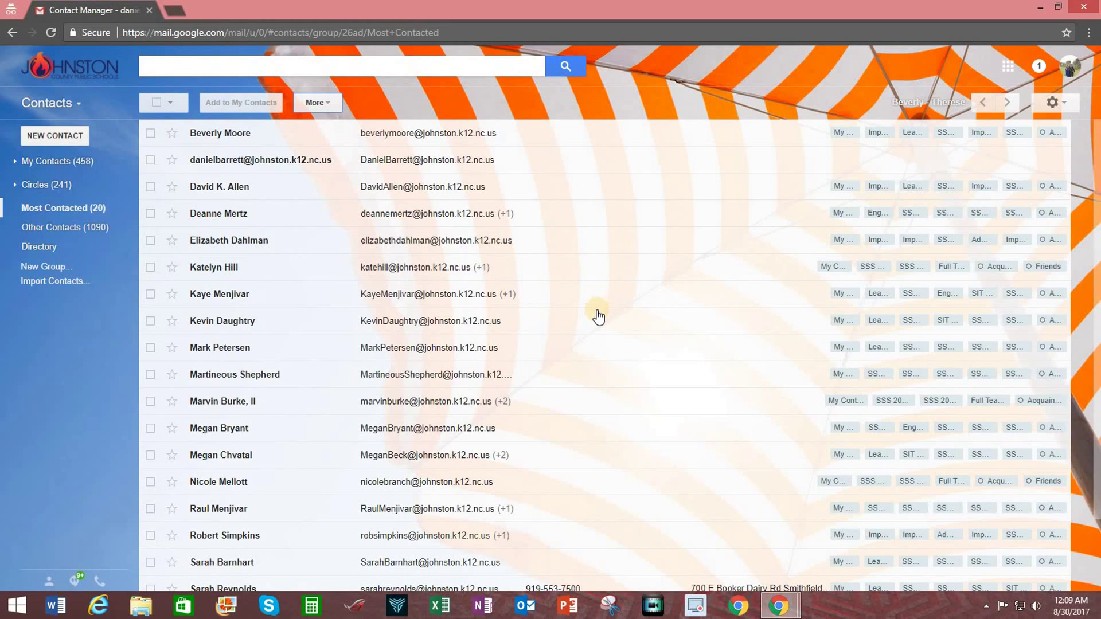
pyautogui.click(329, 103)
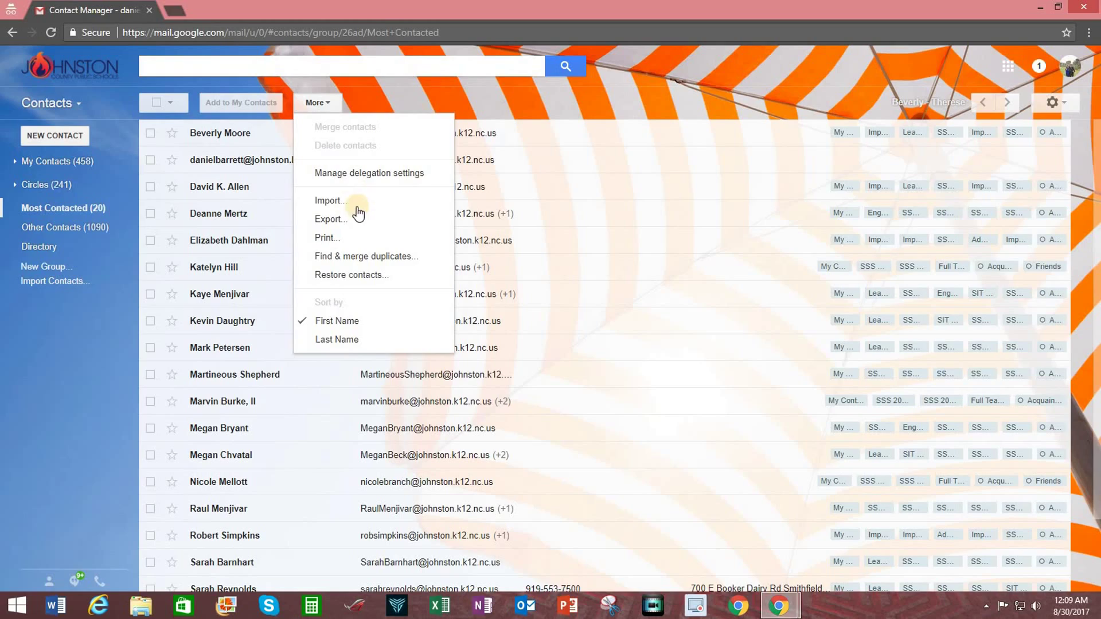
pyautogui.click(331, 200)
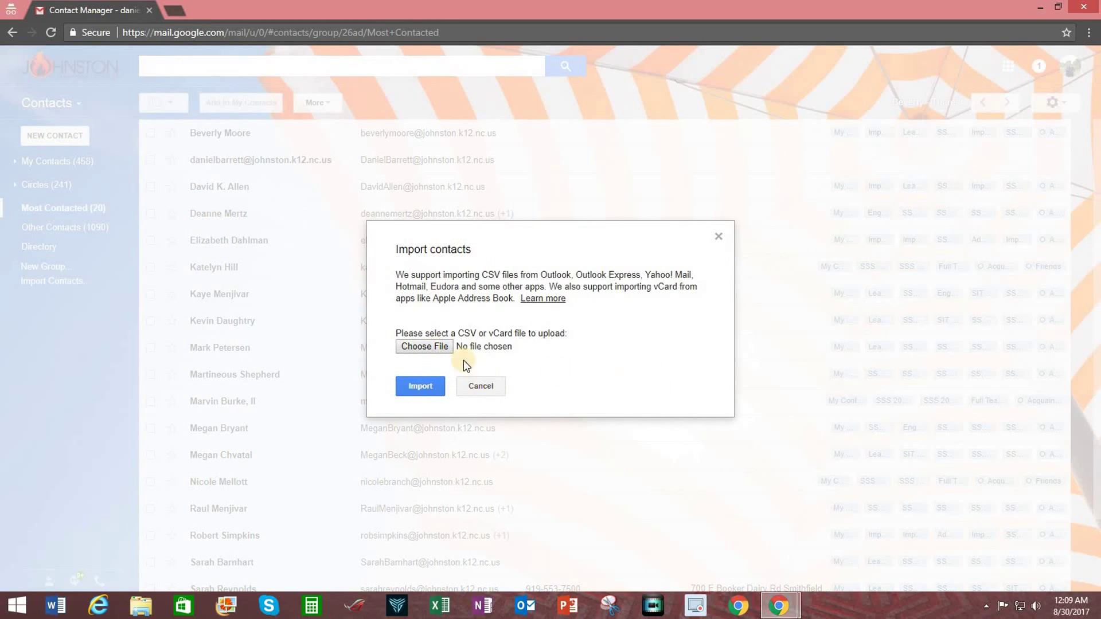
pyautogui.click(441, 350)
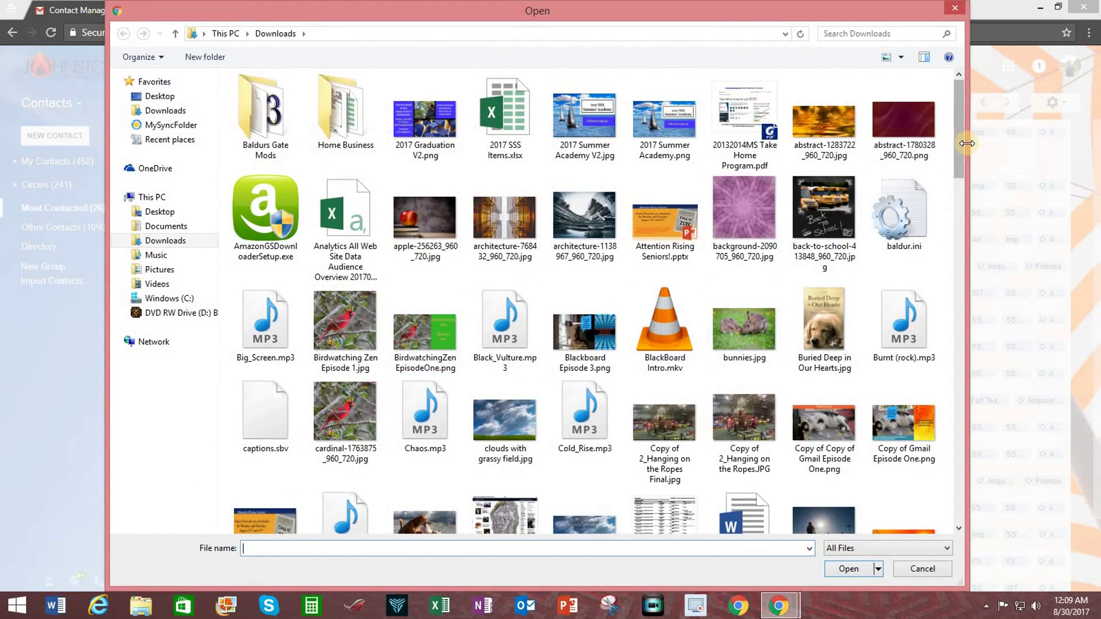
pyautogui.moveTo(956, 132); pyautogui.dragTo(993, 204)
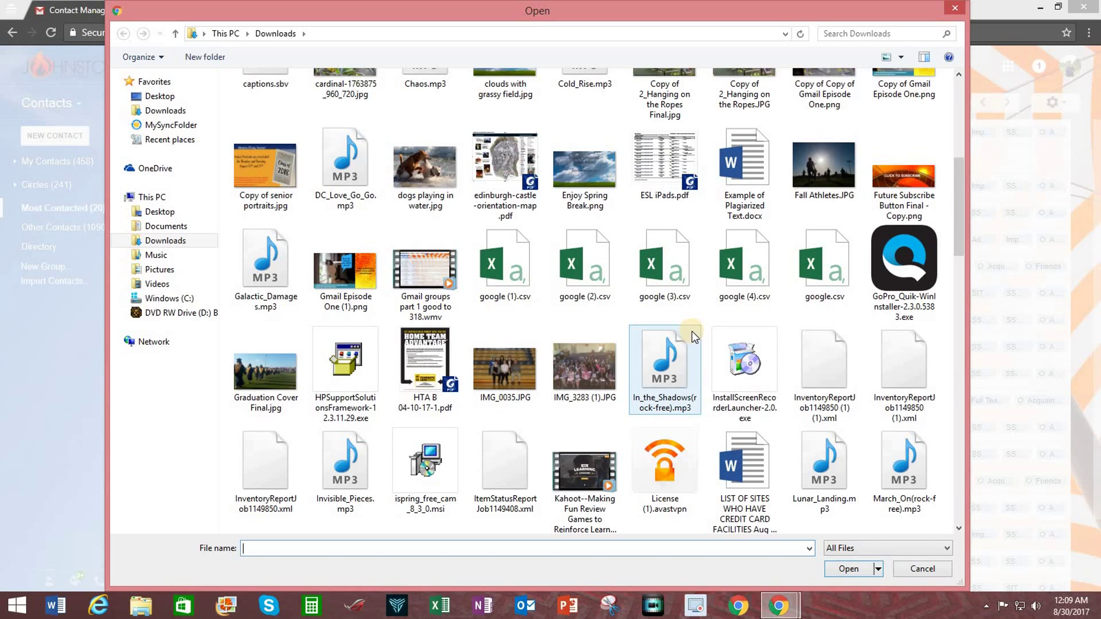
pyautogui.doubleClick(742, 260)
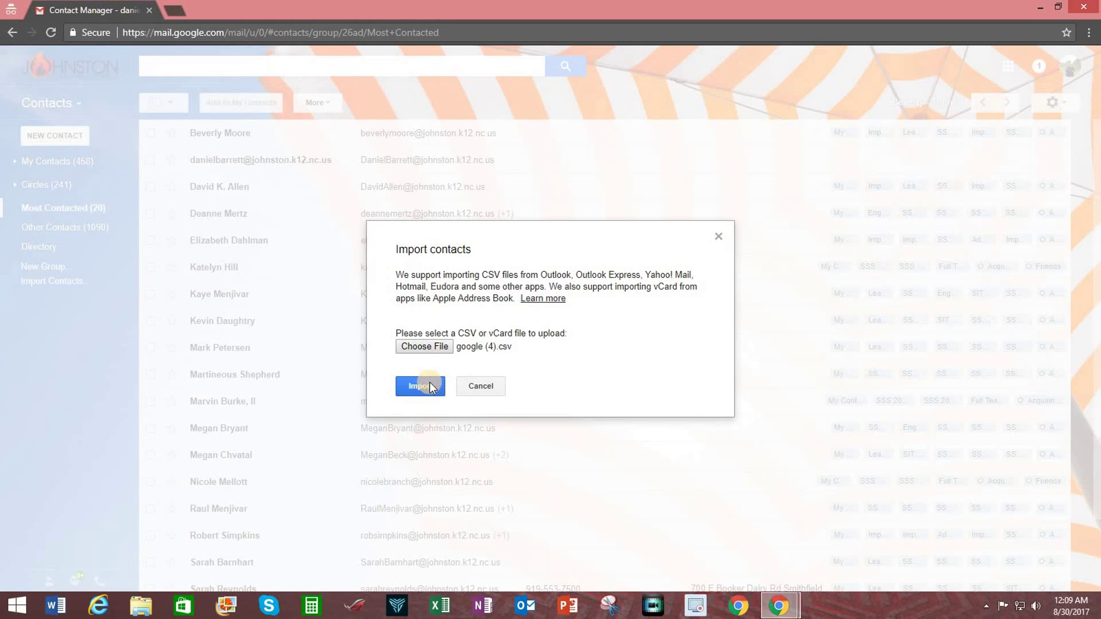
pyautogui.click(484, 387)
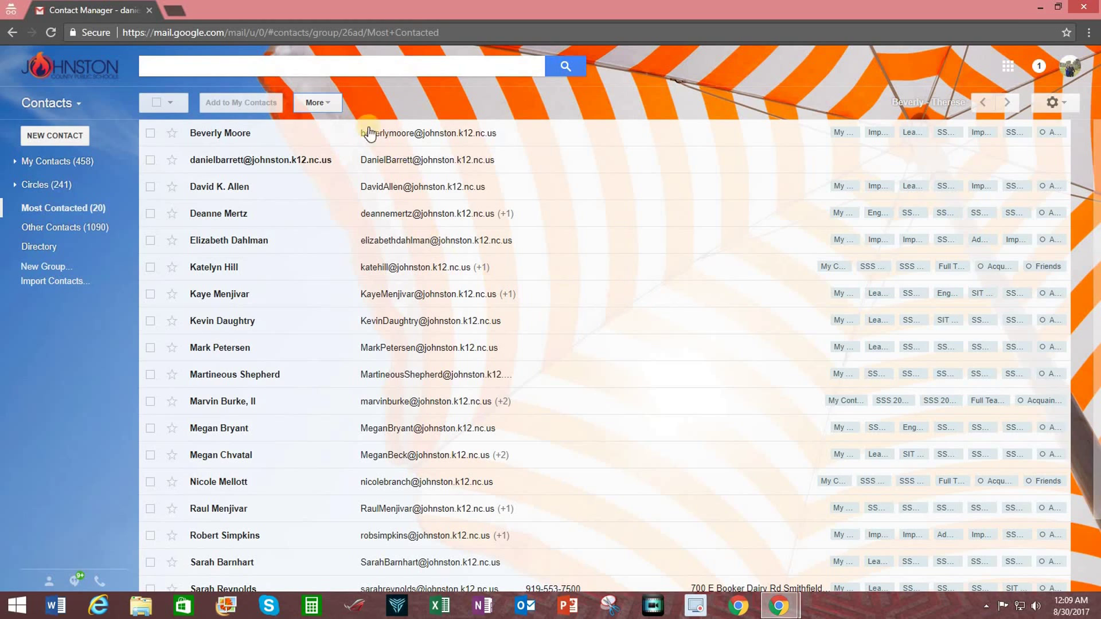
# Open the More menu of contact actions
pyautogui.click(327, 105)
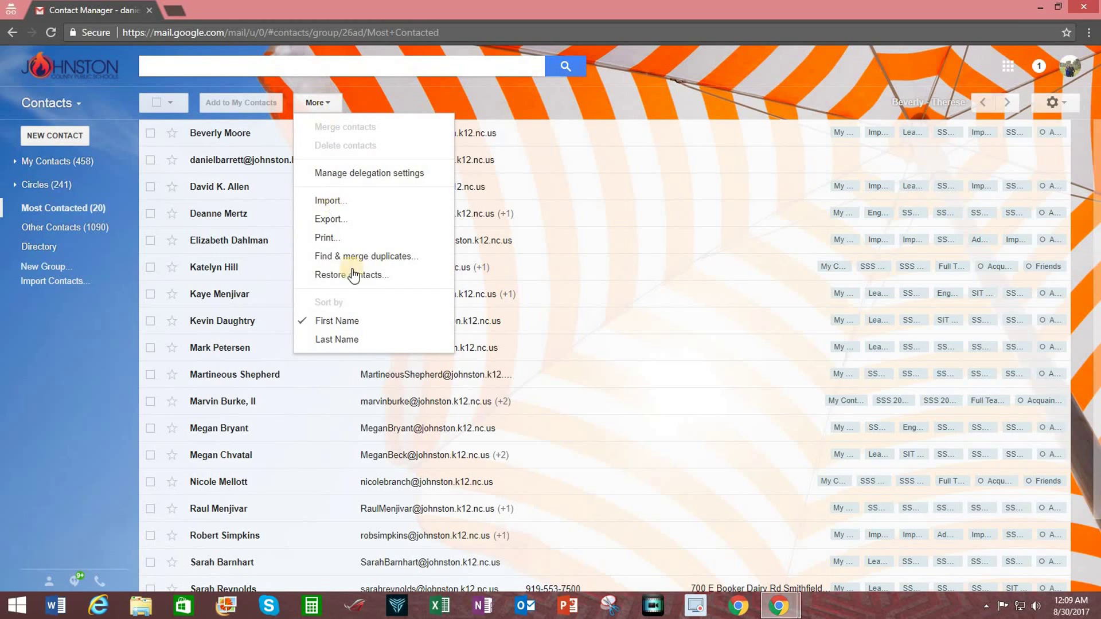